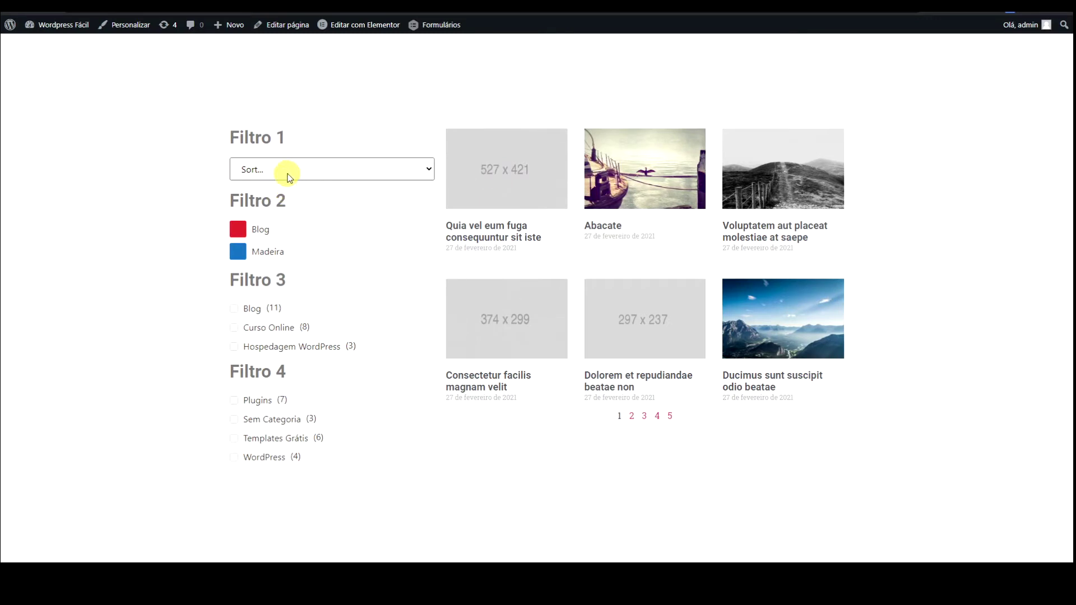
# - Sort the posts with Filtro 1 through all four options: title ascending, title descending, date ascending and date descending
pyautogui.click(287, 170)
pyautogui.click(305, 202)
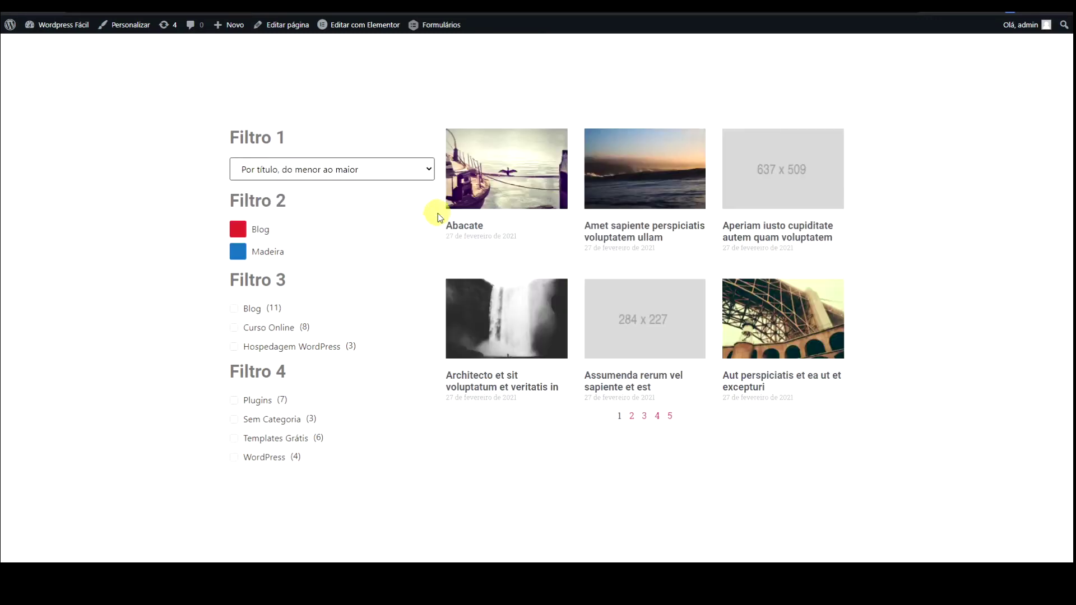
pyautogui.click(308, 170)
pyautogui.click(307, 213)
pyautogui.click(329, 169)
pyautogui.click(317, 225)
pyautogui.click(325, 169)
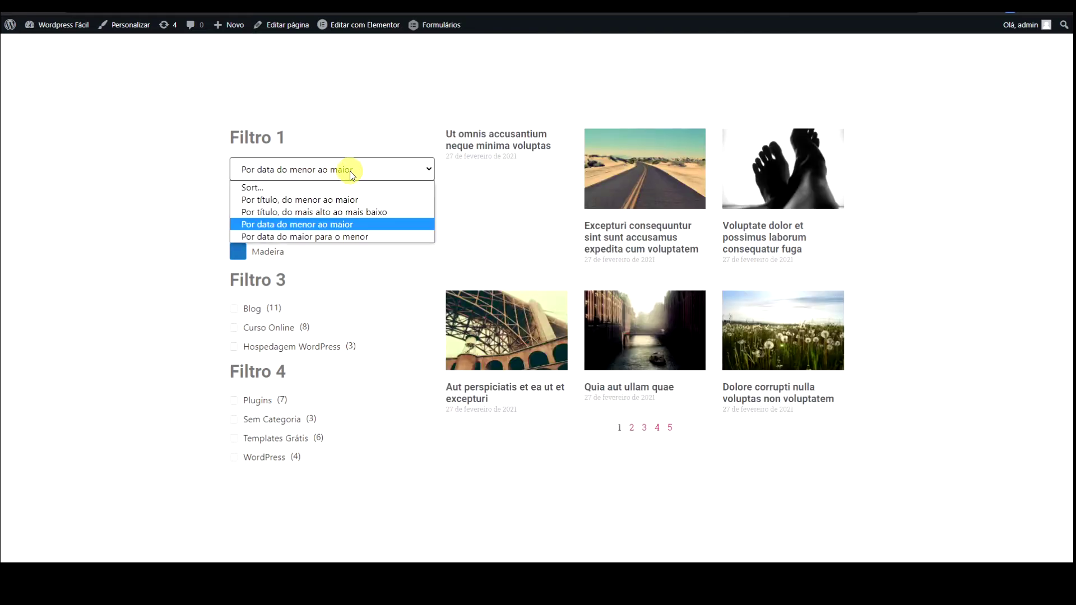
pyautogui.click(328, 236)
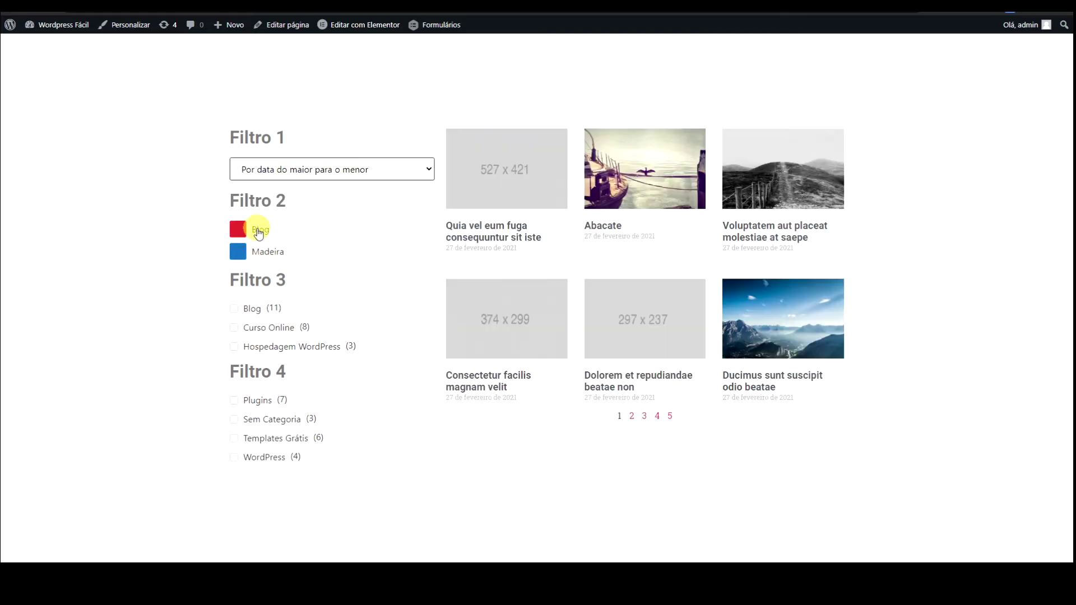
# - Test the Filtro 2 colour swatches and the Blog, Curso Online and Hospedagem WordPress checkboxes of Filtro 3 on the posts
pyautogui.click(259, 231)
pyautogui.click(261, 230)
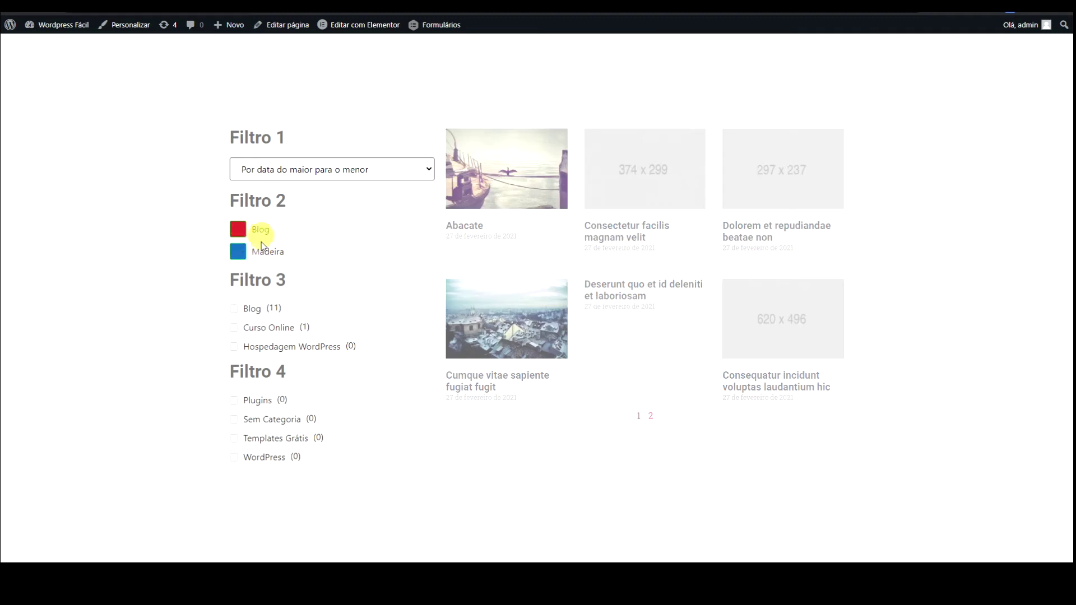
pyautogui.click(251, 313)
pyautogui.click(252, 334)
pyautogui.click(252, 333)
pyautogui.click(252, 353)
pyautogui.click(252, 352)
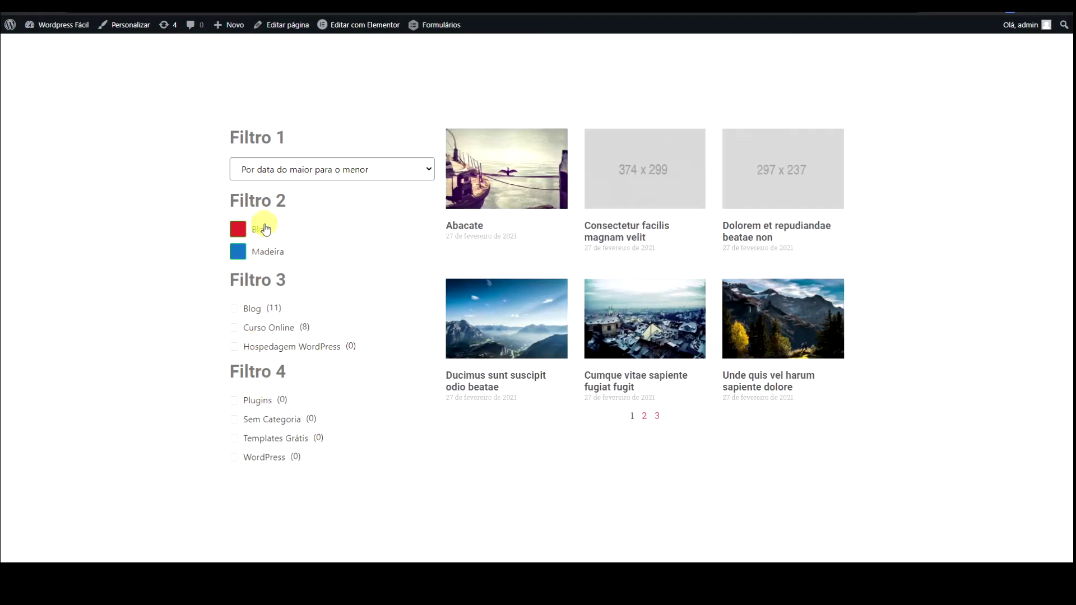
# - Reset Filtro 1 to Sort... and test the Plugins and Sem Categoria checkboxes of Filtro 4
pyautogui.click(281, 166)
pyautogui.click(281, 178)
pyautogui.click(285, 329)
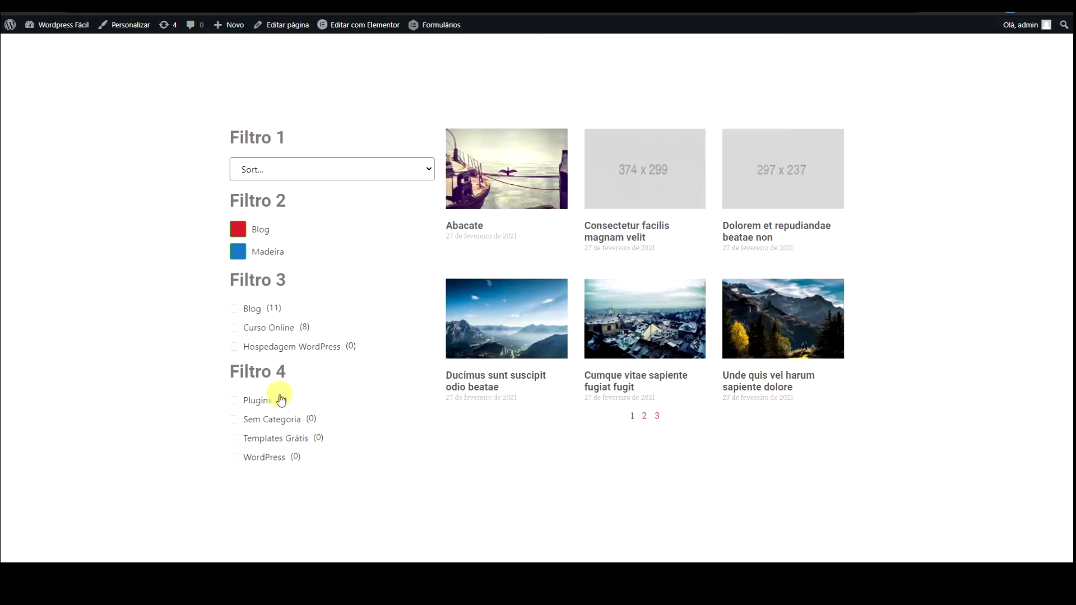
pyautogui.click(247, 401)
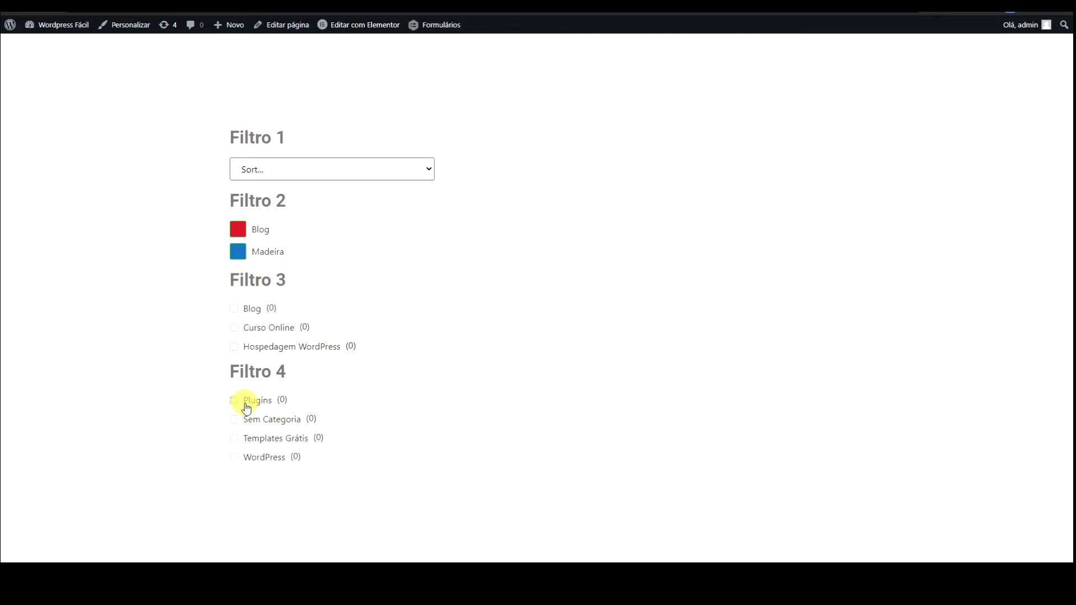
pyautogui.click(242, 421)
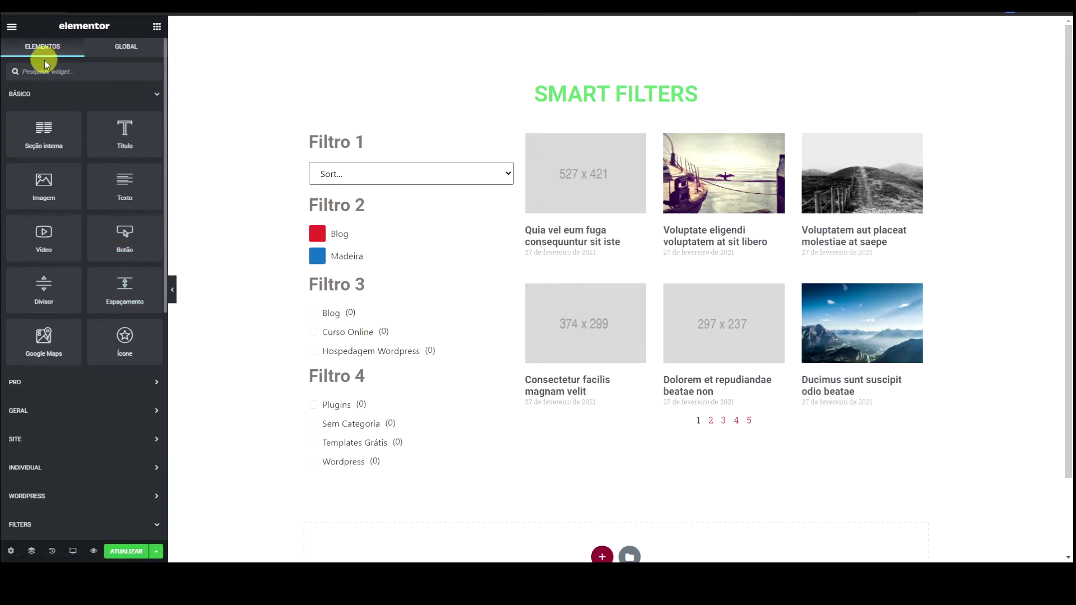
# - Search the Elementor widgets for "post" and open the existing Posts grid for editing
pyautogui.write('post')
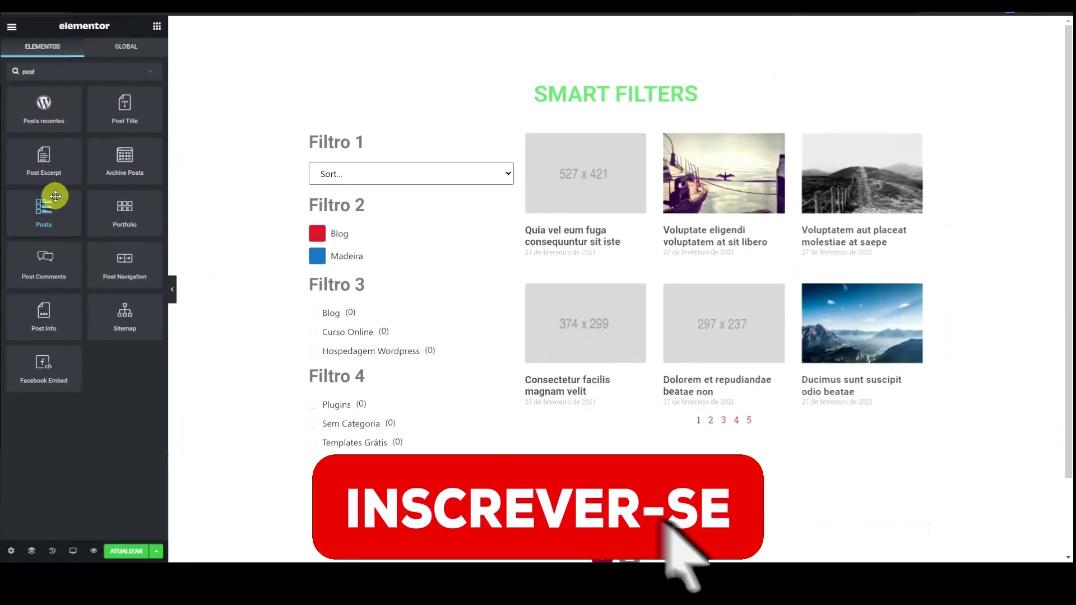
pyautogui.click(916, 140)
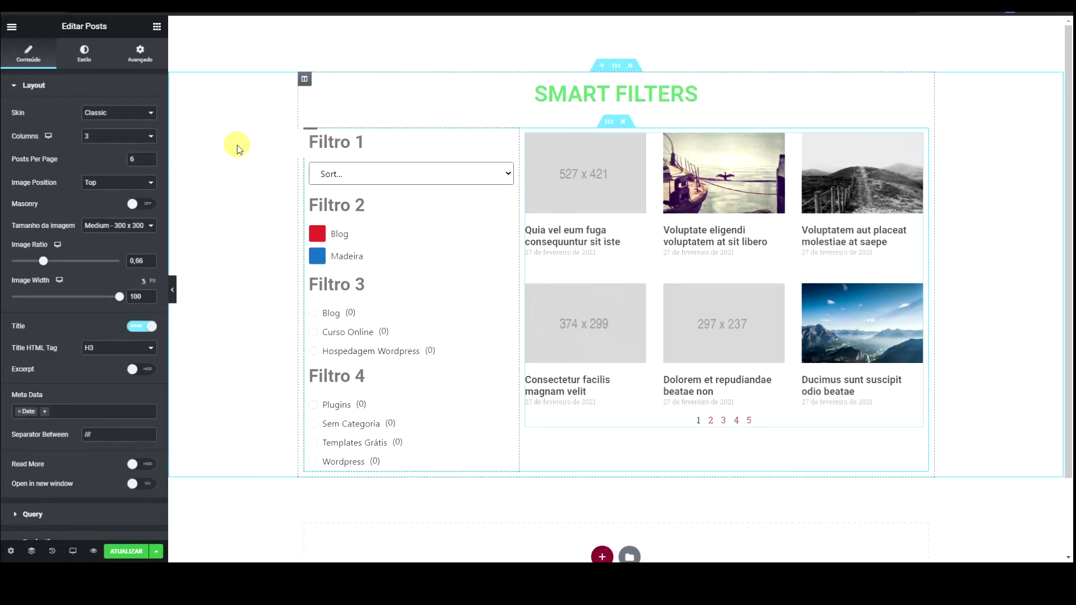
# - Check the Query ID jet-smart-filters in the Posts grid's query settings and update the page
pyautogui.scroll(-2, 67, 212)
pyautogui.click(41, 436)
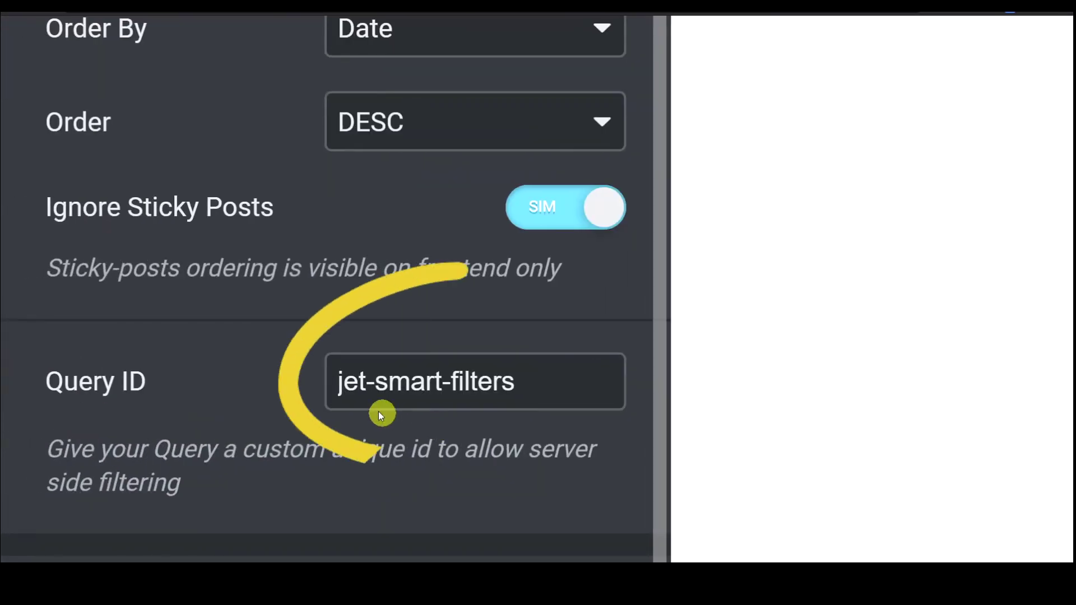
pyautogui.click(339, 388)
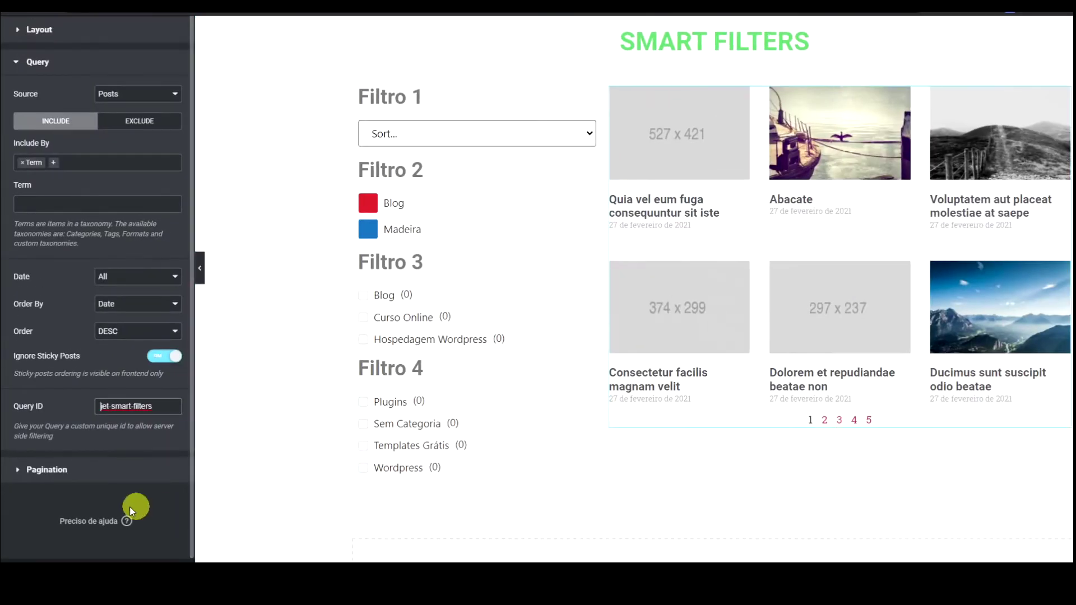
pyautogui.click(126, 552)
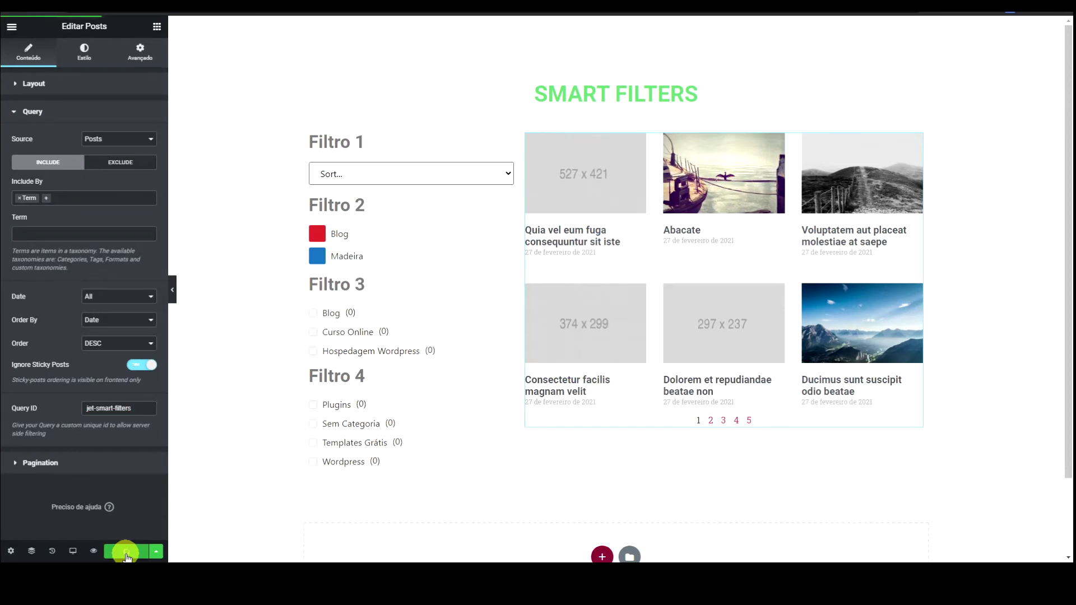
# - Switch to the published page and test the Filtro 3 category checkboxes
pyautogui.hotkey('ctrl', 'Tab')
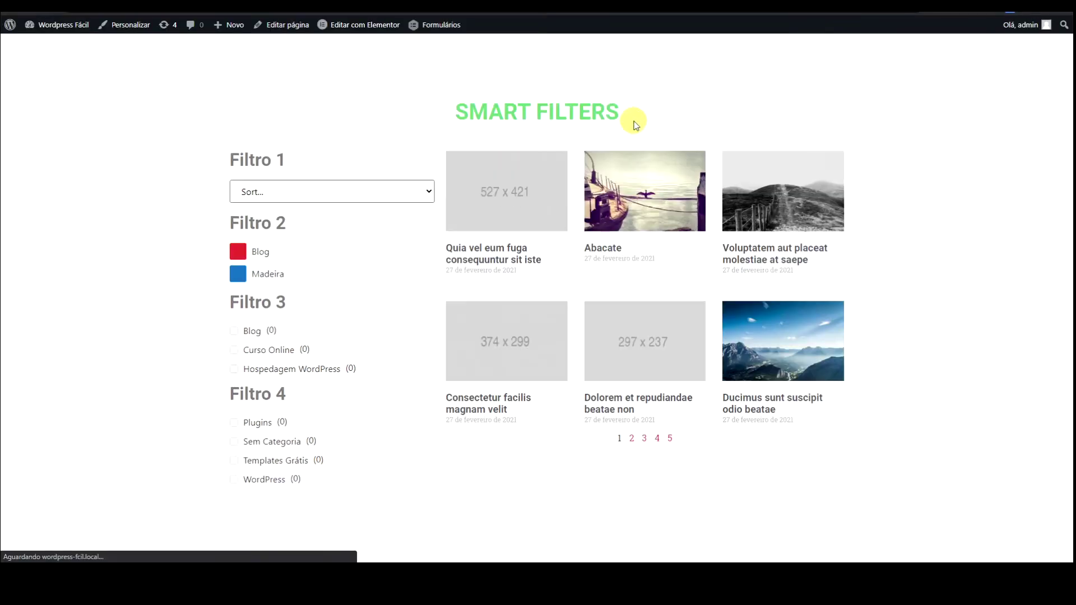
pyautogui.click(253, 331)
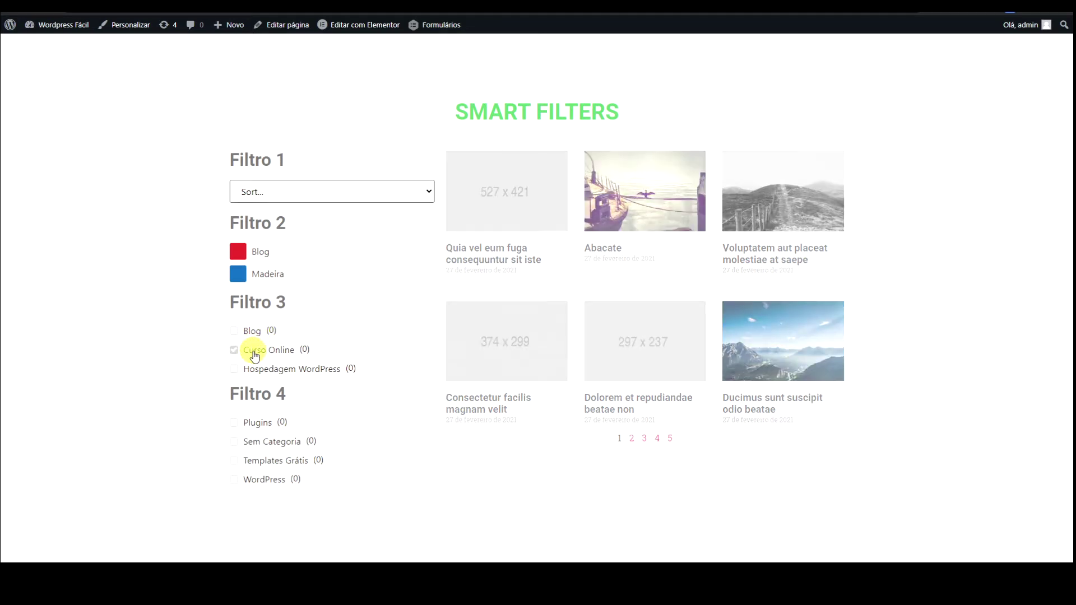
pyautogui.click(255, 370)
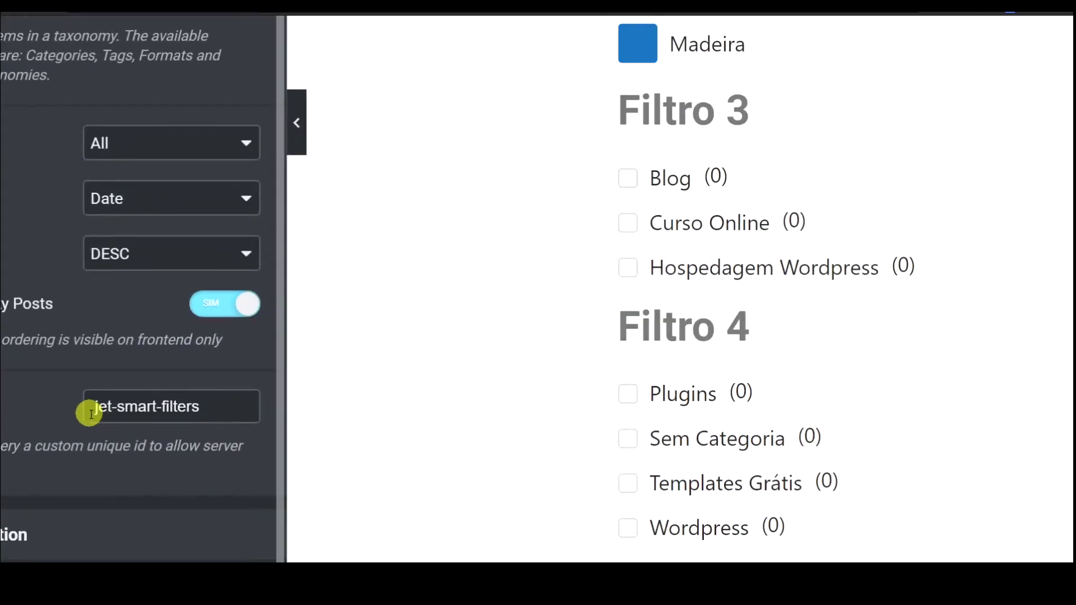
# - Return to the Elementor editor and select the Query ID text jet-smart-filters of the Posts grid
pyautogui.click(91, 415)
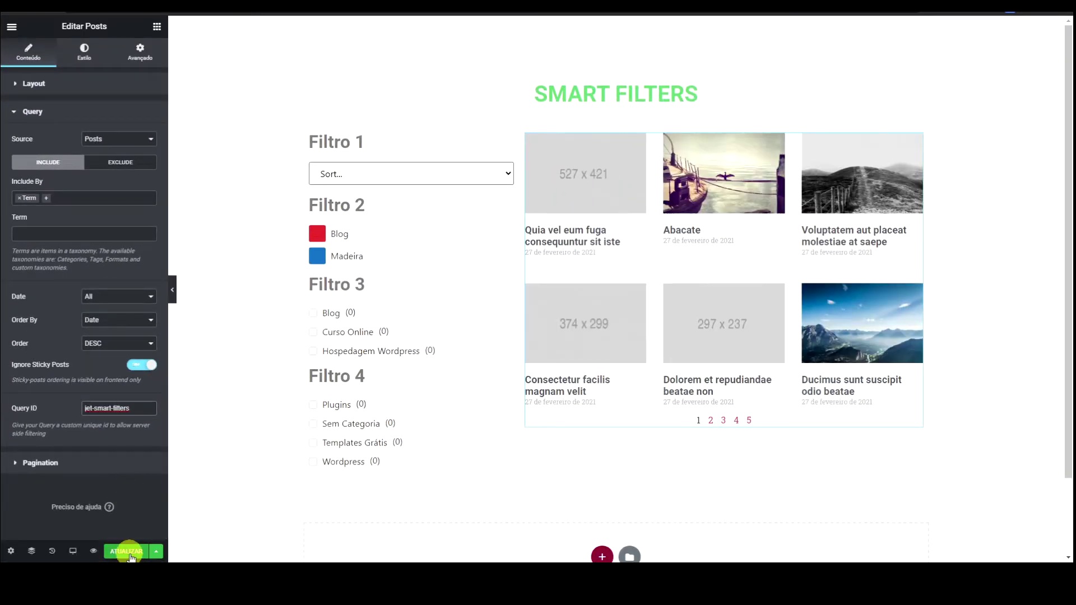
pyautogui.moveTo(137, 409); pyautogui.dragTo(74, 414)
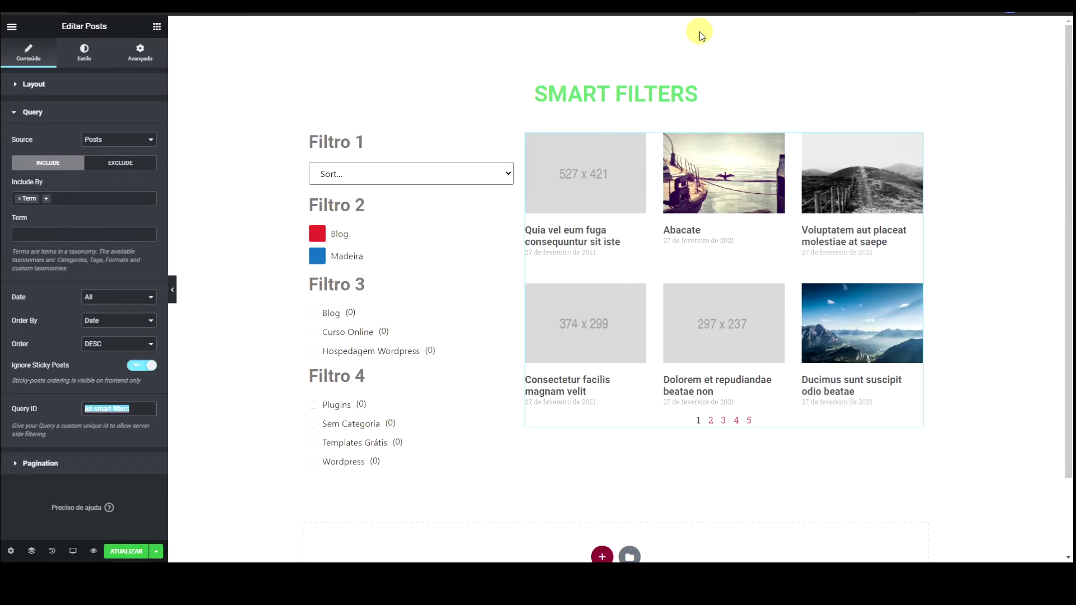
# - Review the settings of the visual filter "Filtro" in the WordPress dashboard and go to the Smart Filters list
pyautogui.click(677, 17)
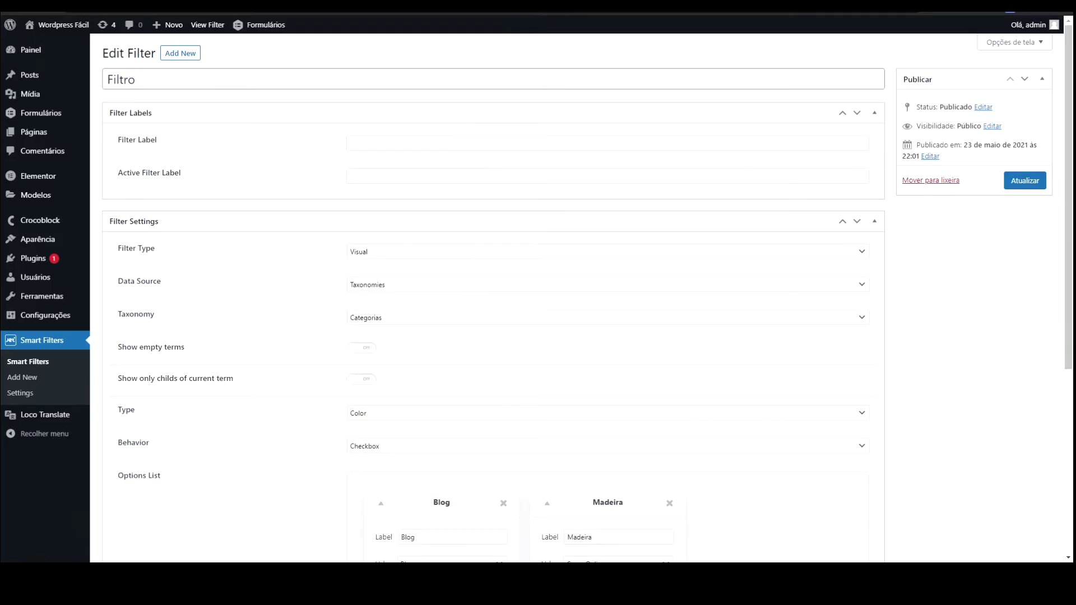
pyautogui.scroll(-3, 362, 200)
pyautogui.click(32, 360)
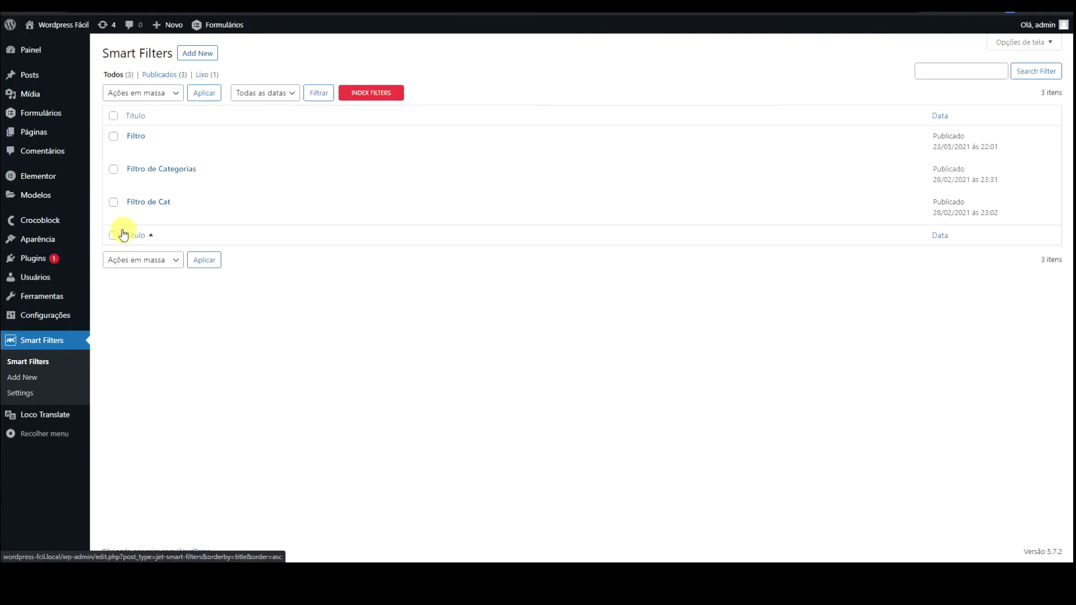
# - Open the filter "Filtro de Cat" and change its filter type to Select
pyautogui.scroll(-1, 355, 209)
pyautogui.scroll(1, 216, 136)
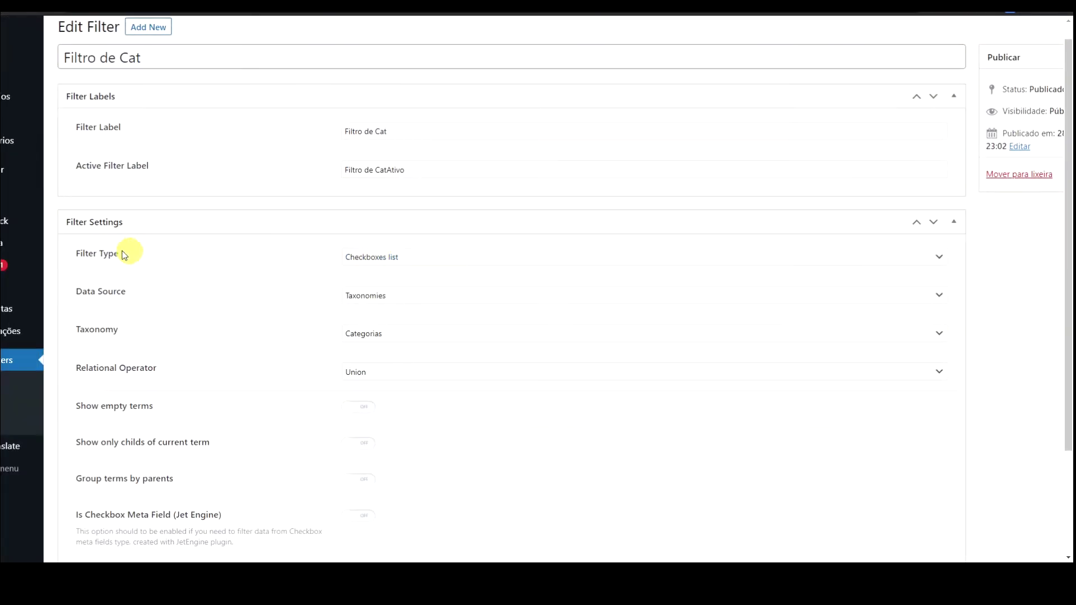
pyautogui.click(377, 257)
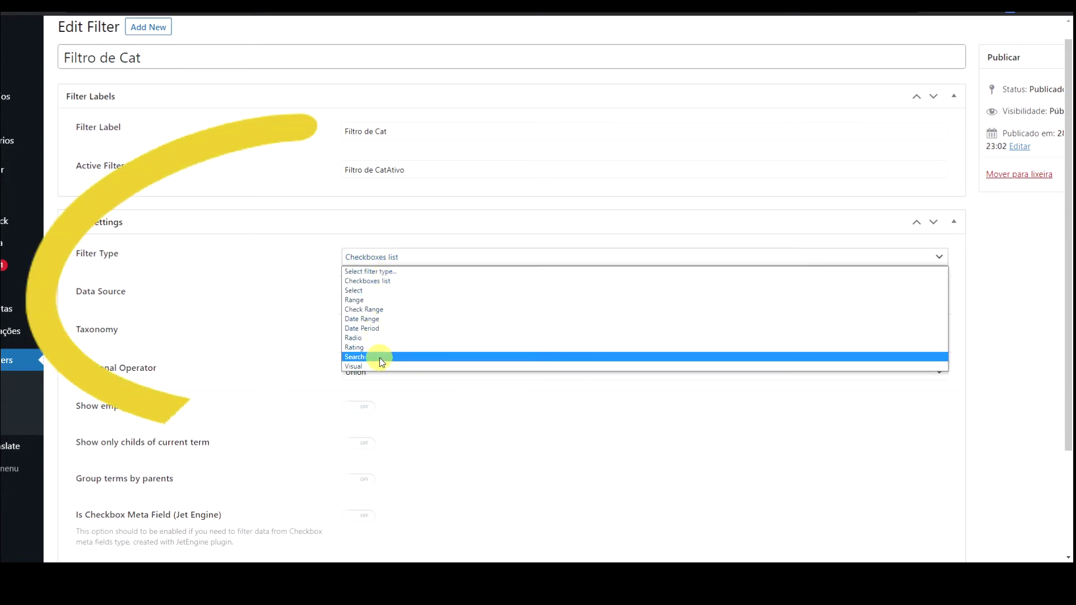
pyautogui.click(298, 299)
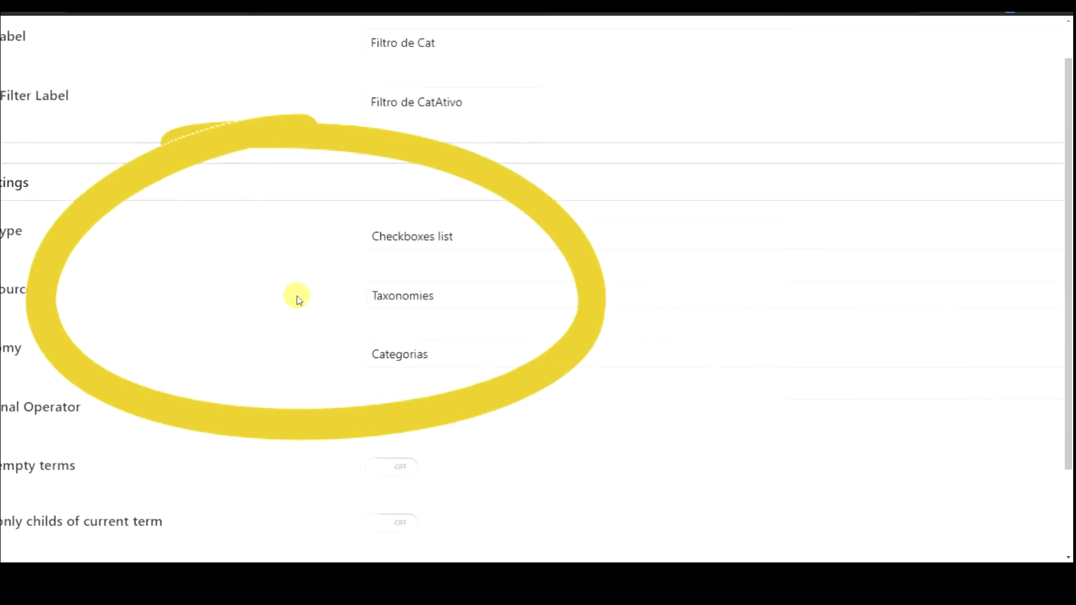
pyautogui.click(403, 221)
pyautogui.click(426, 248)
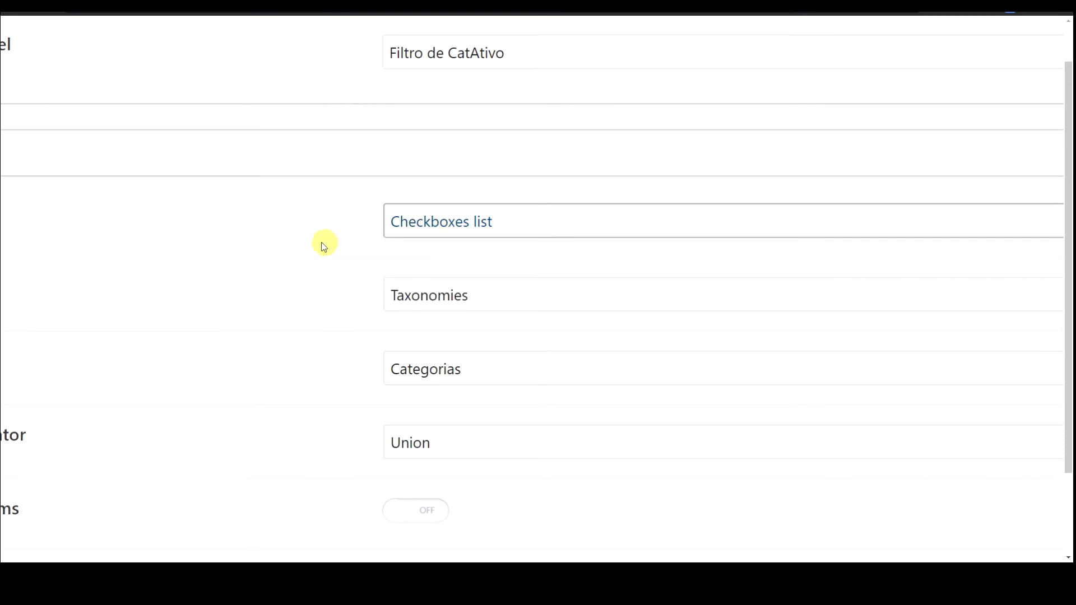
pyautogui.click(423, 222)
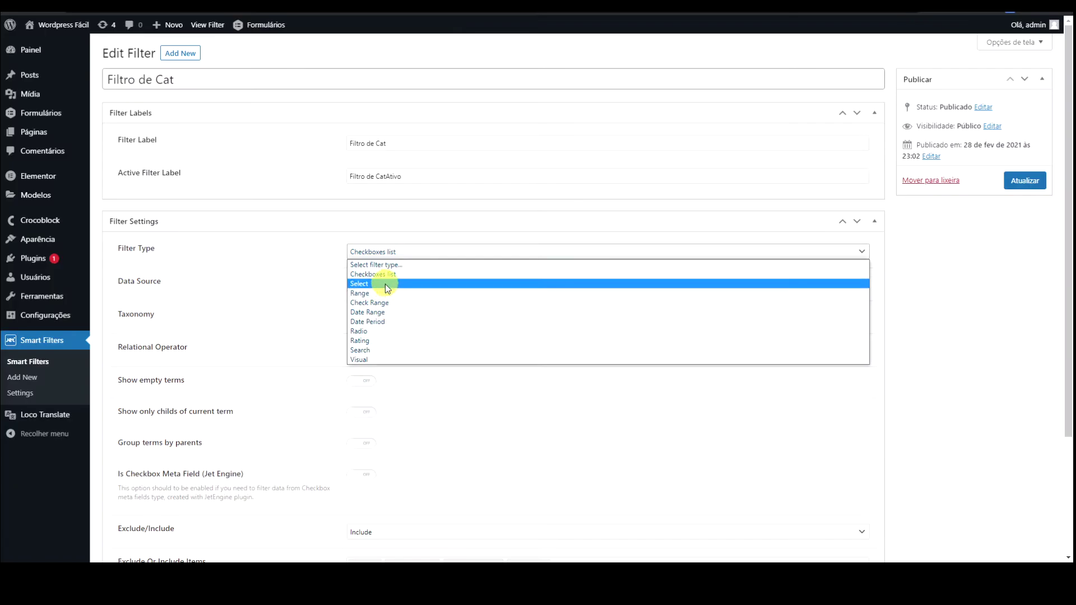
pyautogui.click(379, 285)
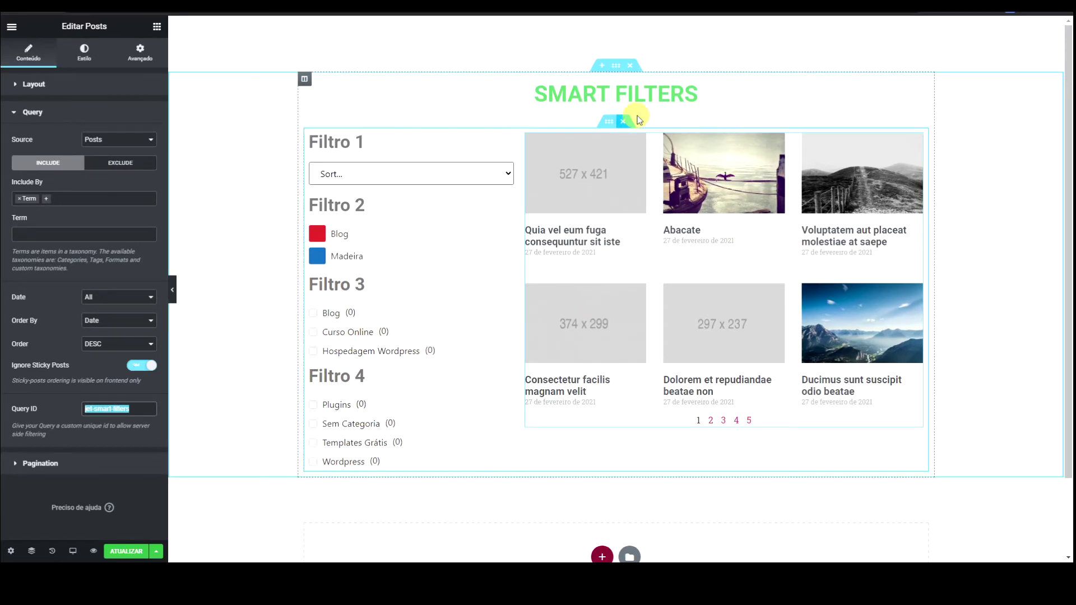
# - Compare the filters placed on the Elementor page with the entries of the Smart Filters list
pyautogui.click(696, 14)
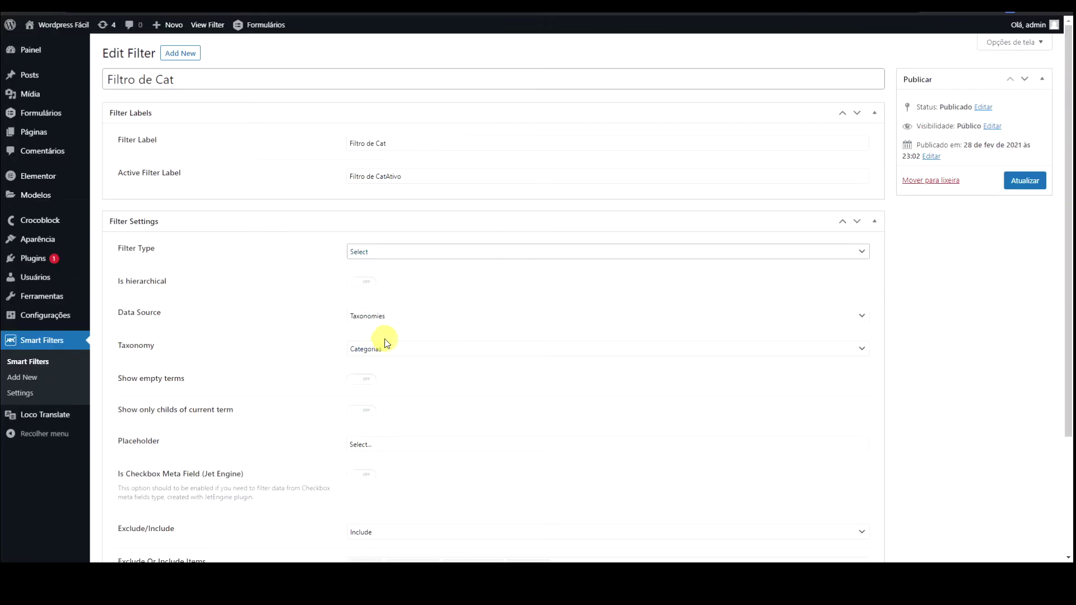
pyautogui.click(561, 12)
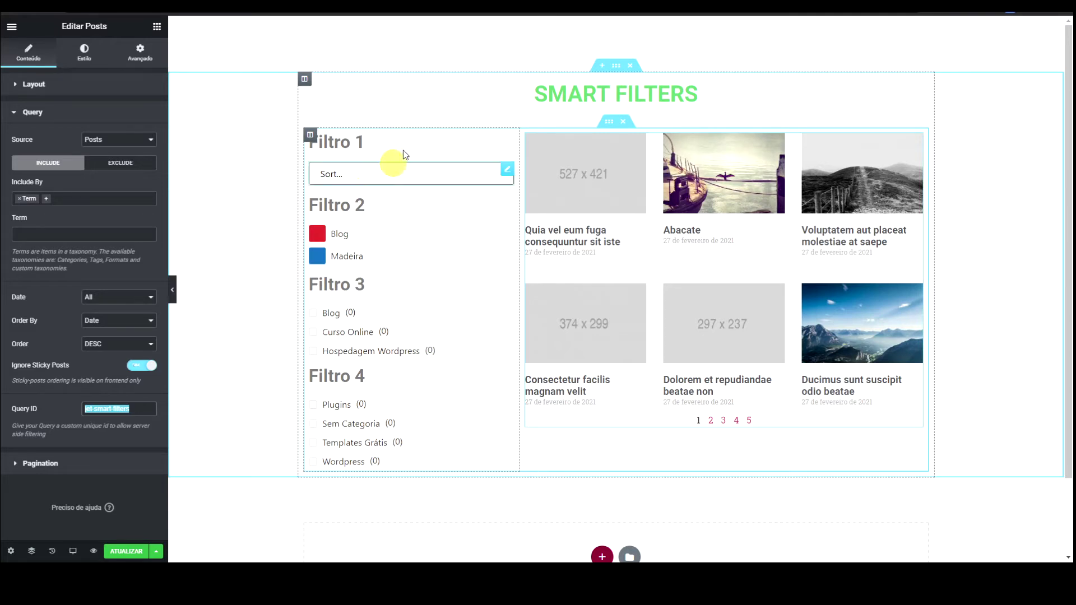
pyautogui.hotkey('ctrl', 'Tab')
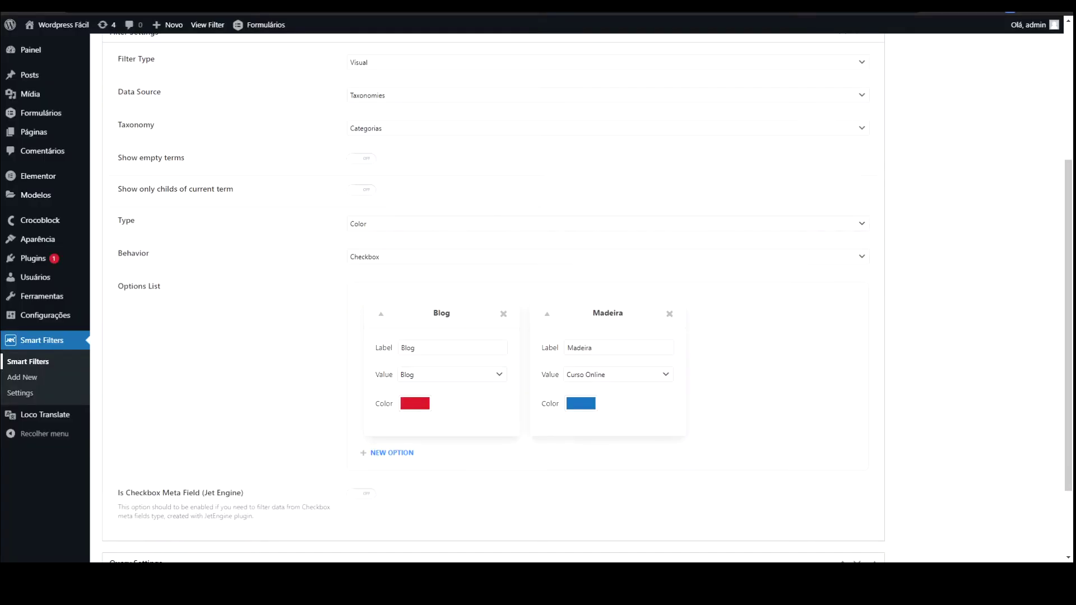
pyautogui.hotkey('ctrl', 'Tab')
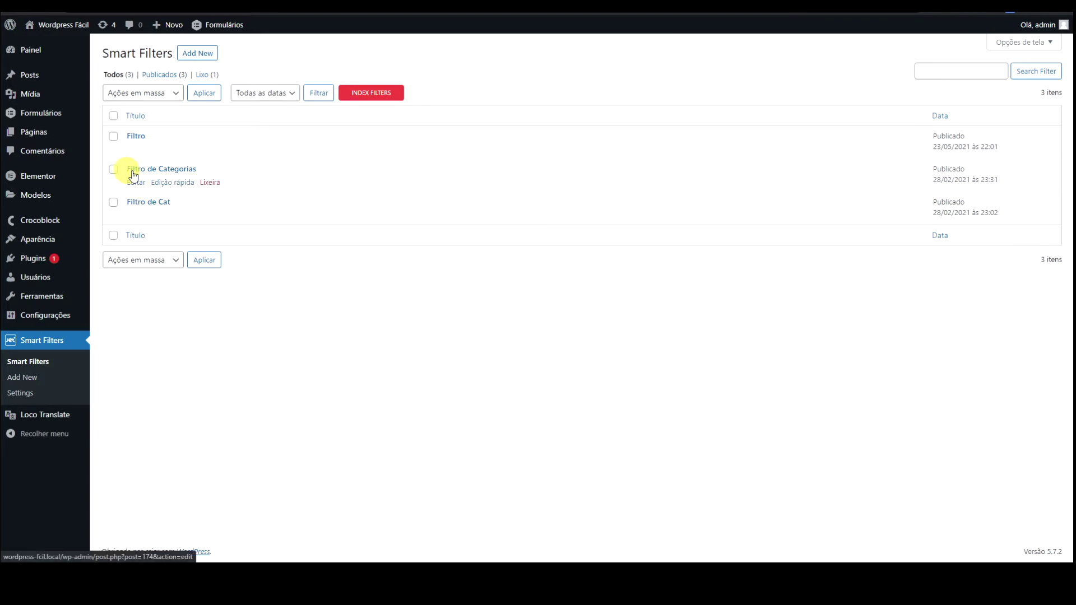
pyautogui.scroll(5, 130, 175)
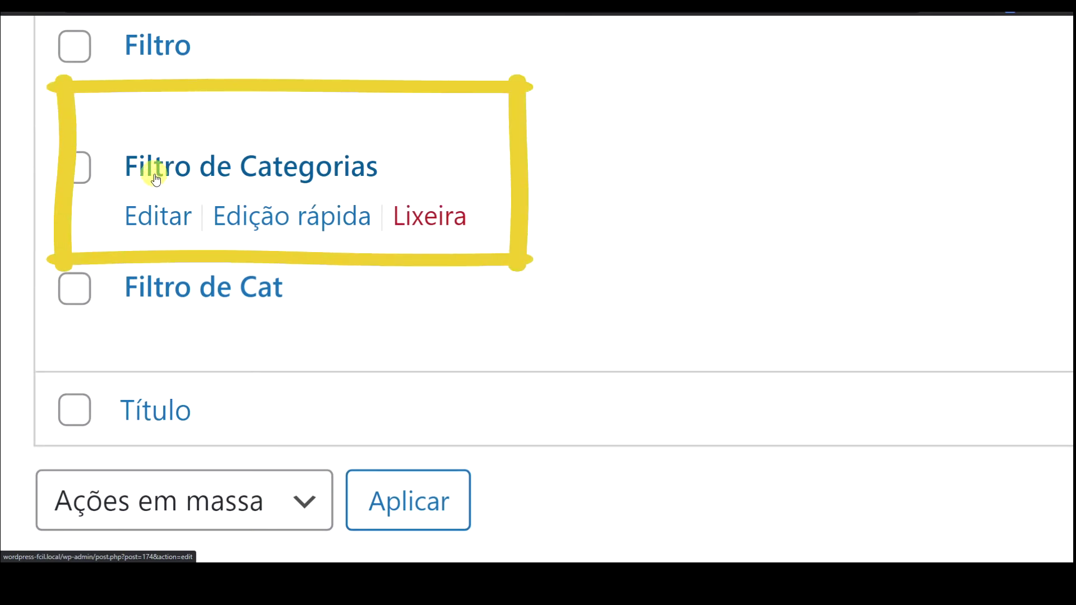
pyautogui.scroll(-5, 156, 178)
# - Rename the filter "Filtro" as "Blog" through quick edit in the Smart Filters list
pyautogui.moveTo(221, 193)
pyautogui.moveTo(171, 146)
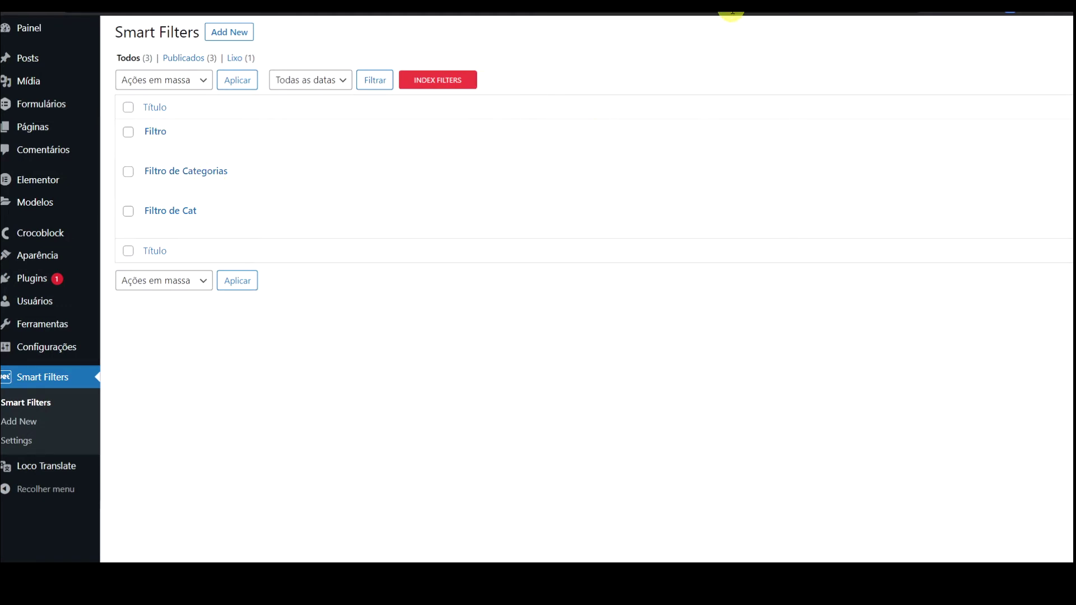
pyautogui.click(208, 148)
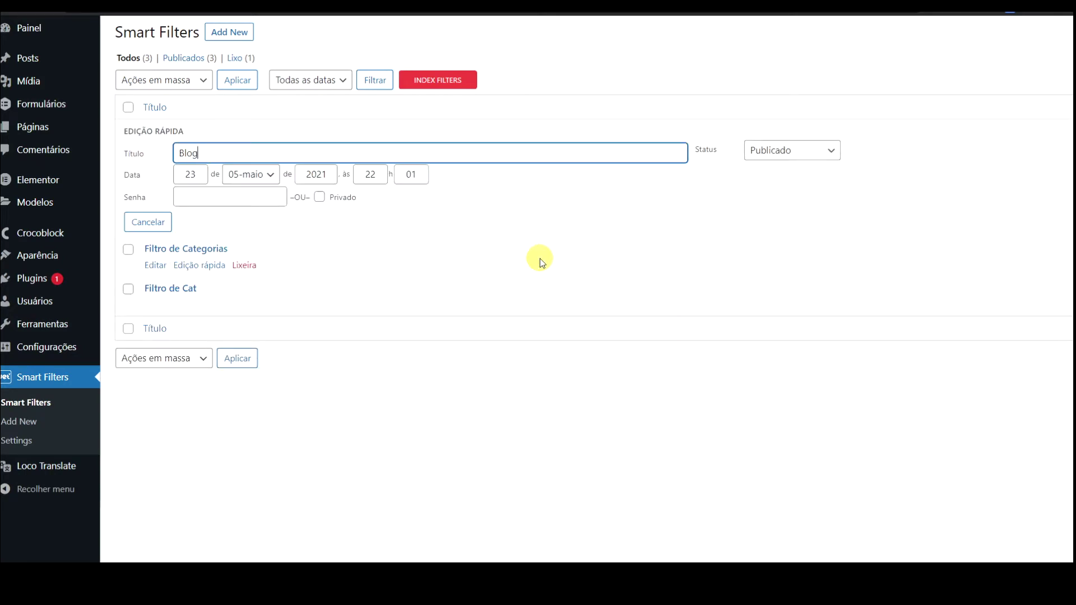
pyautogui.click(1033, 212)
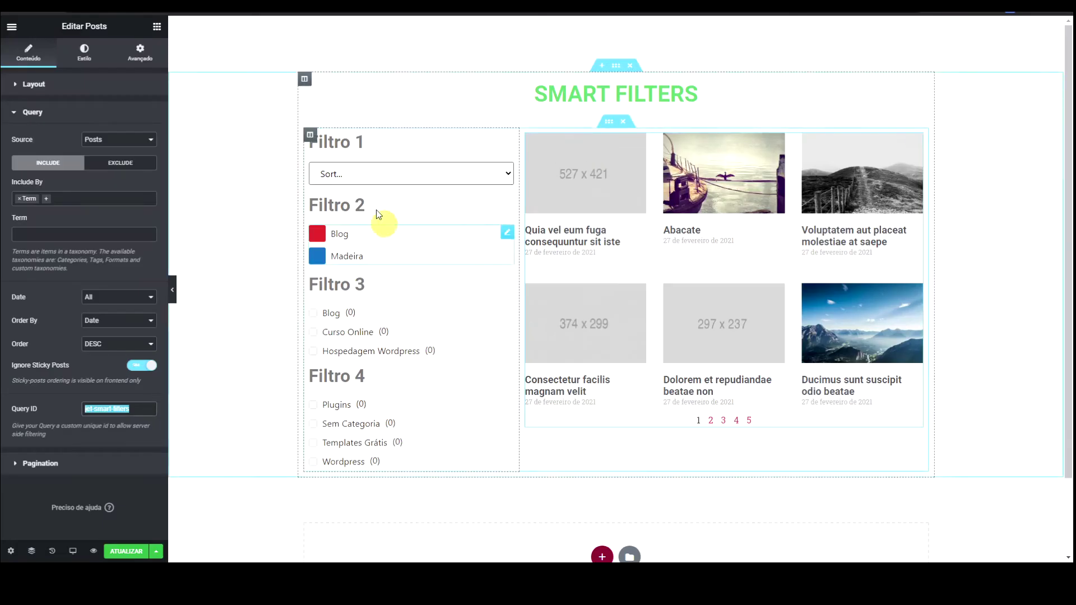
# - Review the content settings of the sorting filter under Filtro 1 and of the checkboxes filter under Filtro 3
pyautogui.click(317, 173)
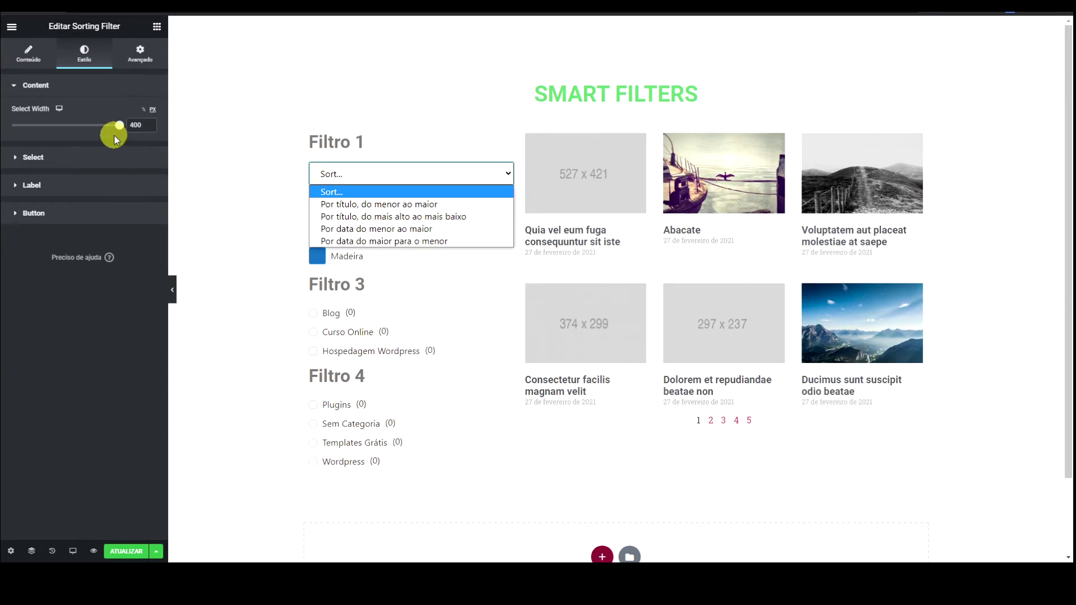
pyautogui.click(27, 54)
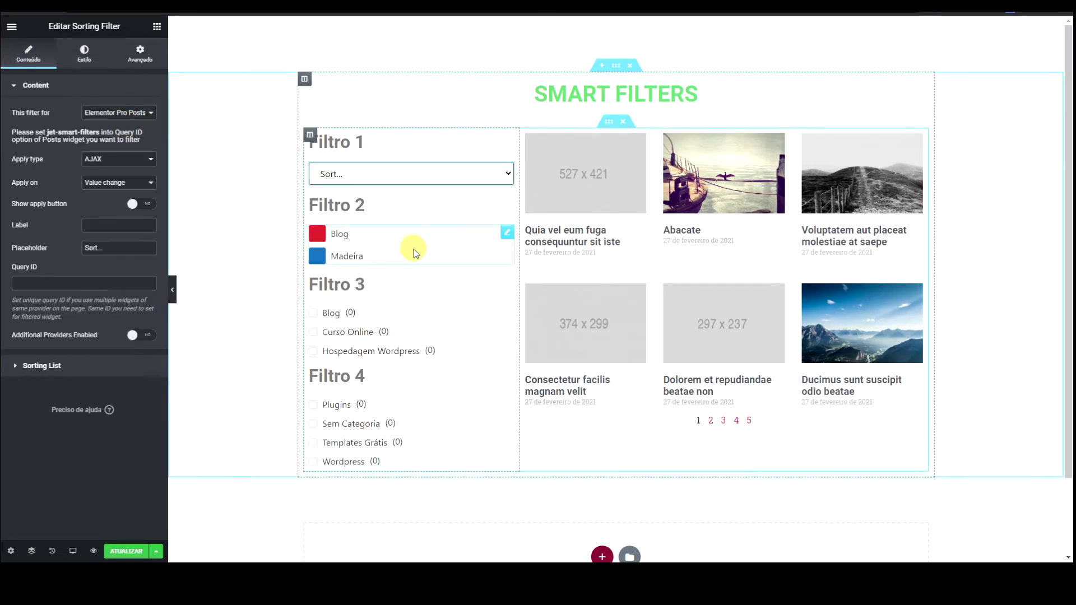
pyautogui.click(507, 311)
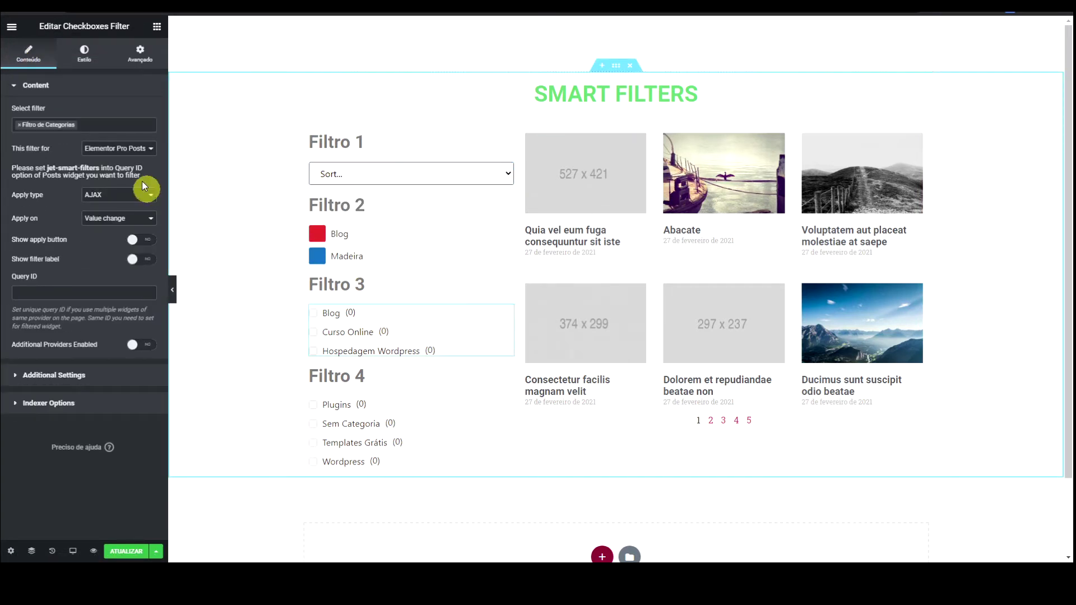
pyautogui.click(98, 125)
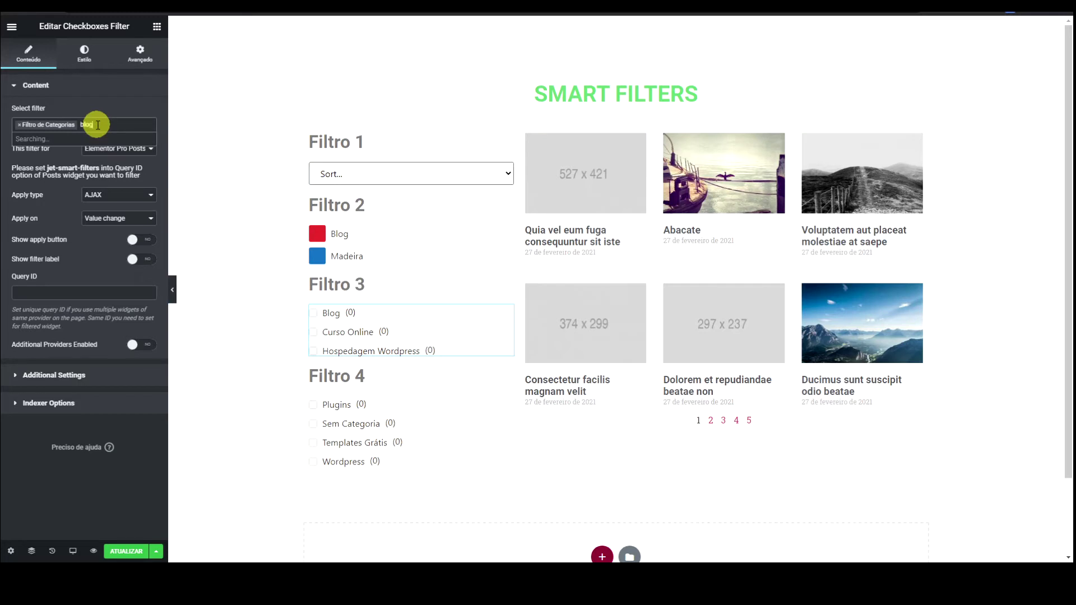
pyautogui.write('blog')
pyautogui.press('BackSpace')
pyautogui.press('BackSpace')
pyautogui.press('BackSpace')
pyautogui.press('BackSpace')
# - Update the Elementor page and open the visual filter "Blog" for editing in the WordPress dashboard
pyautogui.click(138, 553)
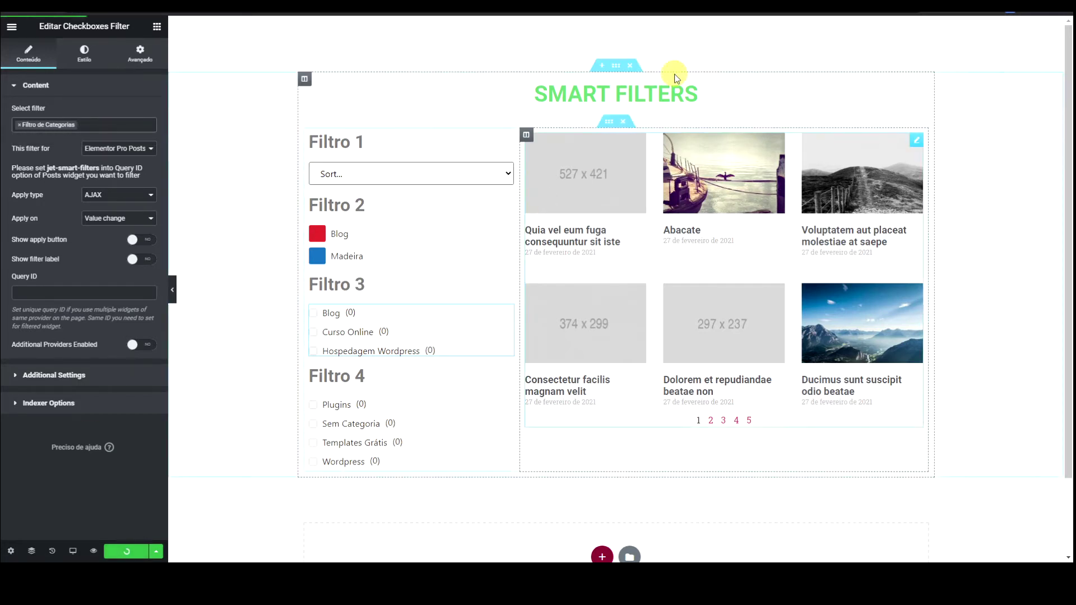
pyautogui.hotkey('alt', 'Tab')
pyautogui.hotkey('ctrl', 'Tab')
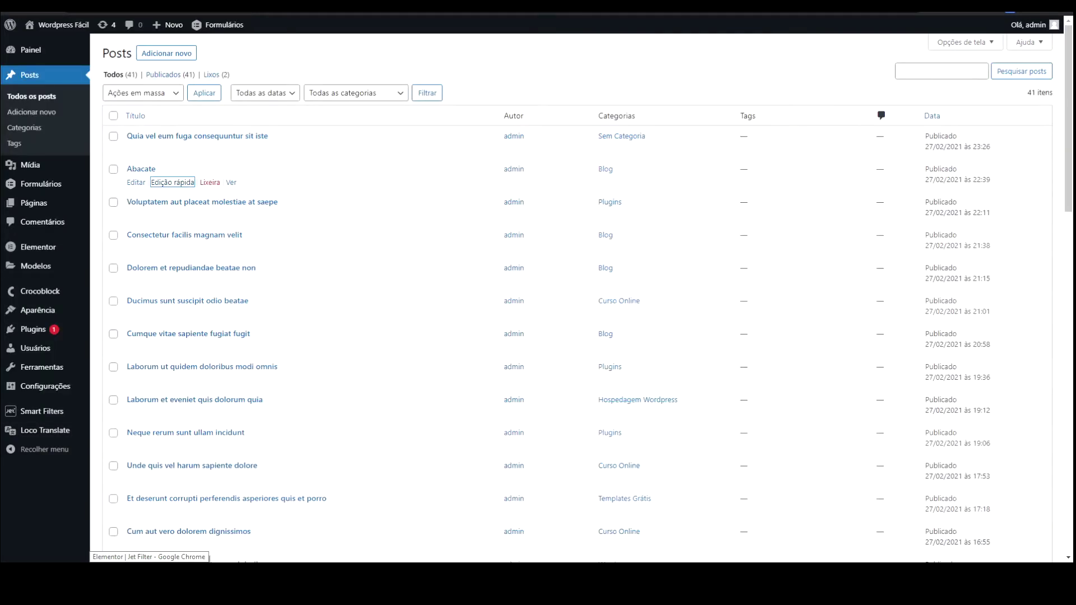
pyautogui.hotkey('ctrl', 'Tab')
pyautogui.click(133, 150)
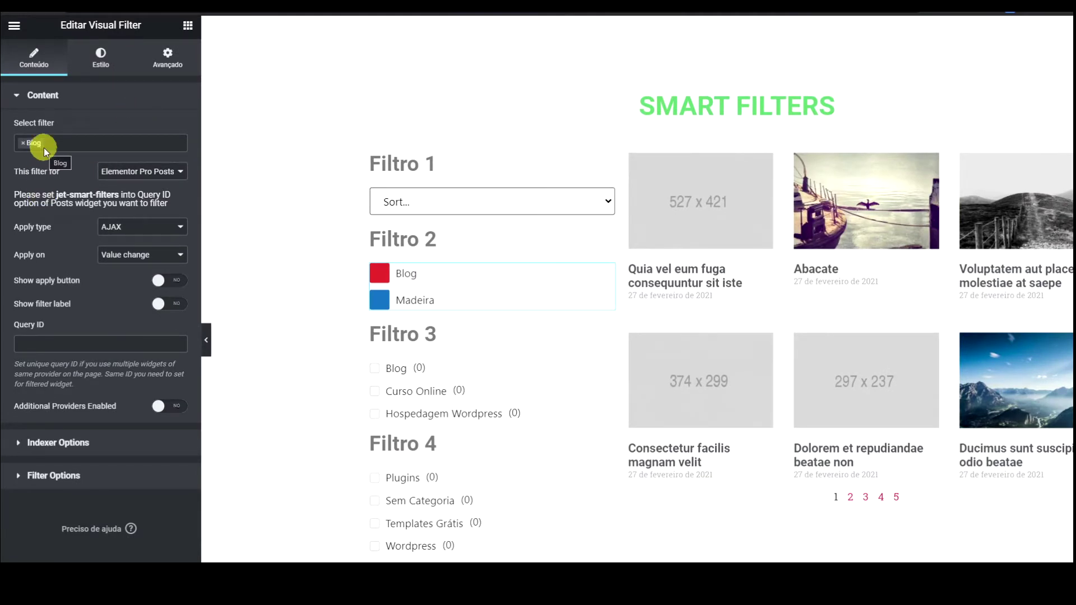
# - Rename the visual filter "Blog" as "Filtro Visual" and update it
pyautogui.click(459, 23)
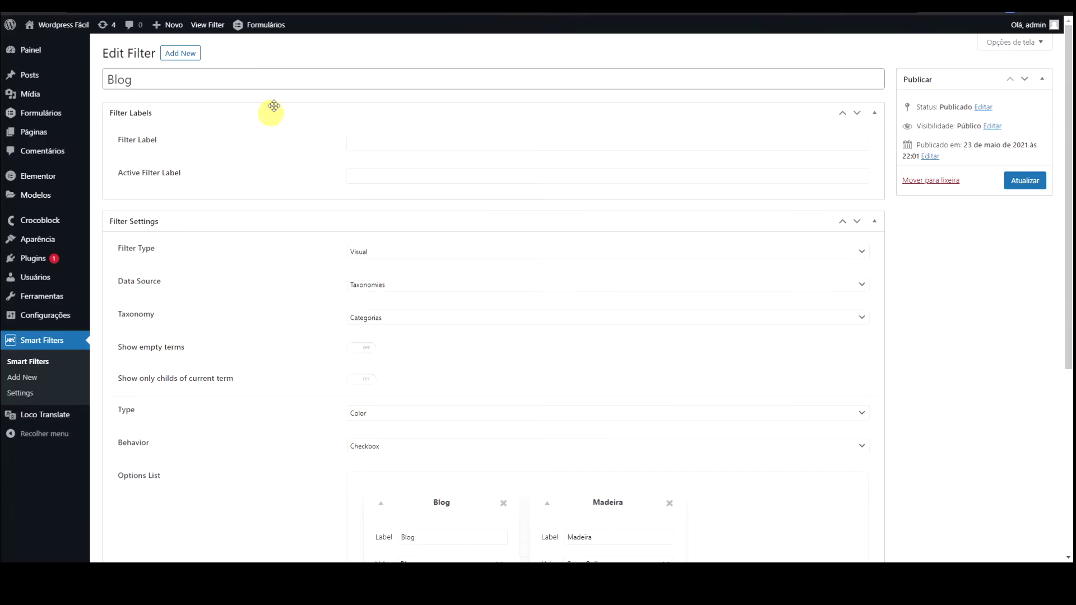
pyautogui.click(109, 78)
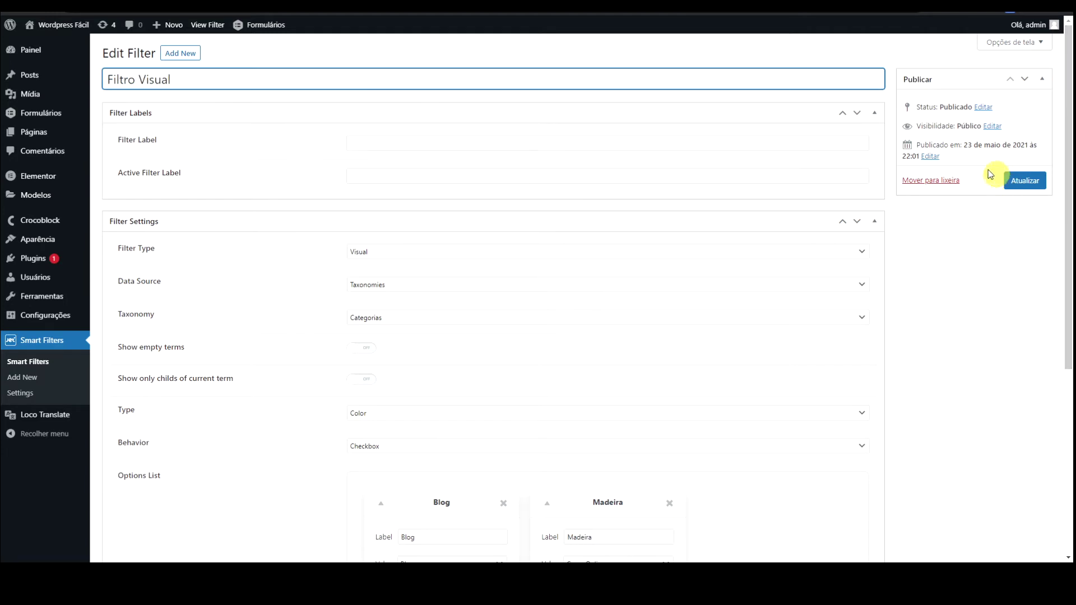
pyautogui.click(1027, 180)
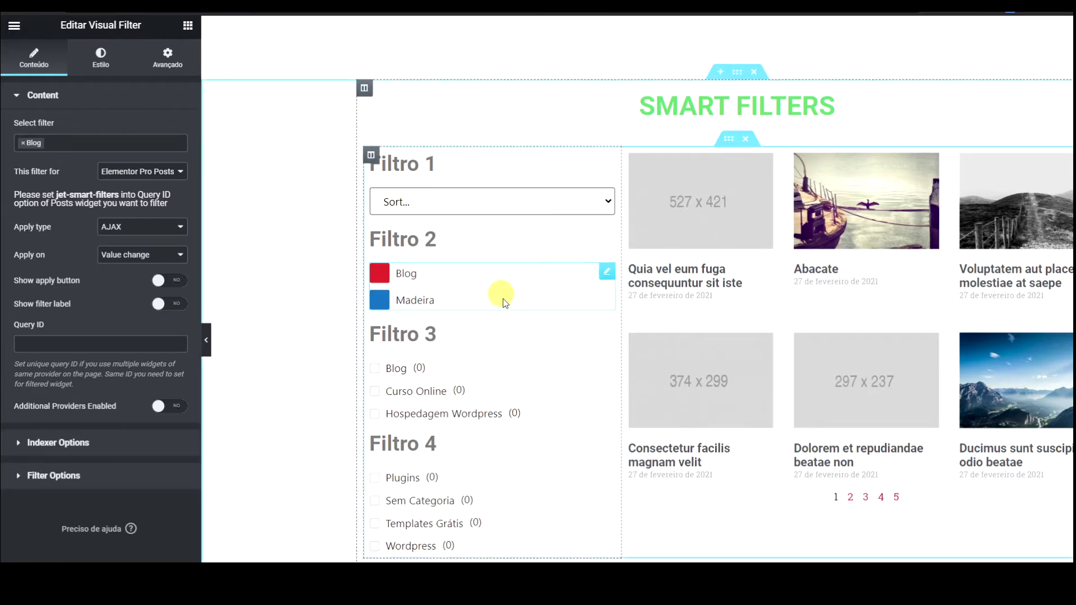
# - Open the indexer options of the Filtro 3 checkboxes and switch Apply Indexer and Show Counter off and back on
pyautogui.scroll(-2, 503, 303)
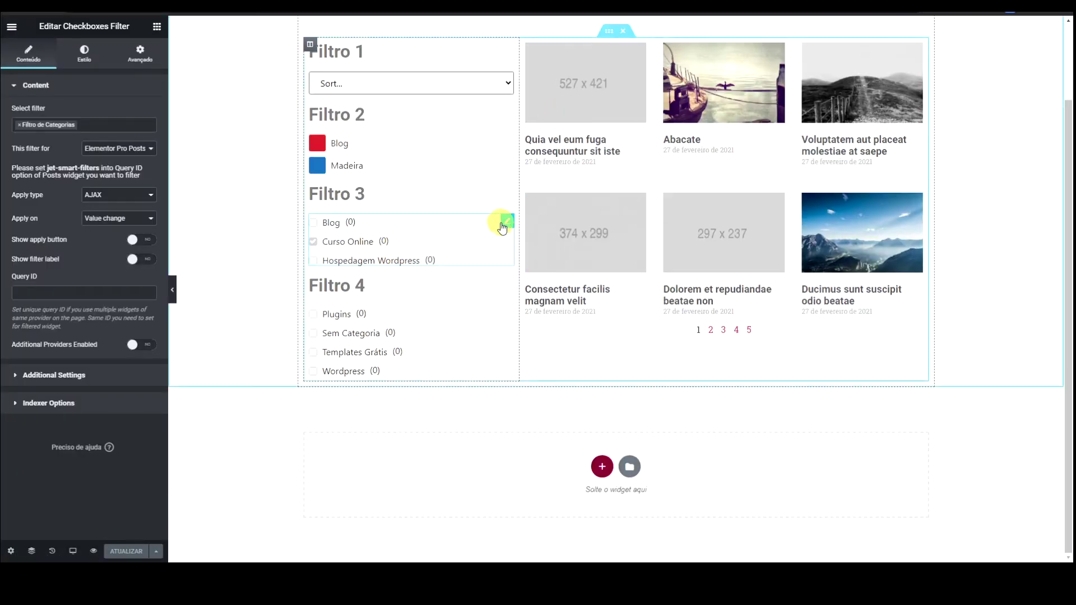
pyautogui.click(41, 406)
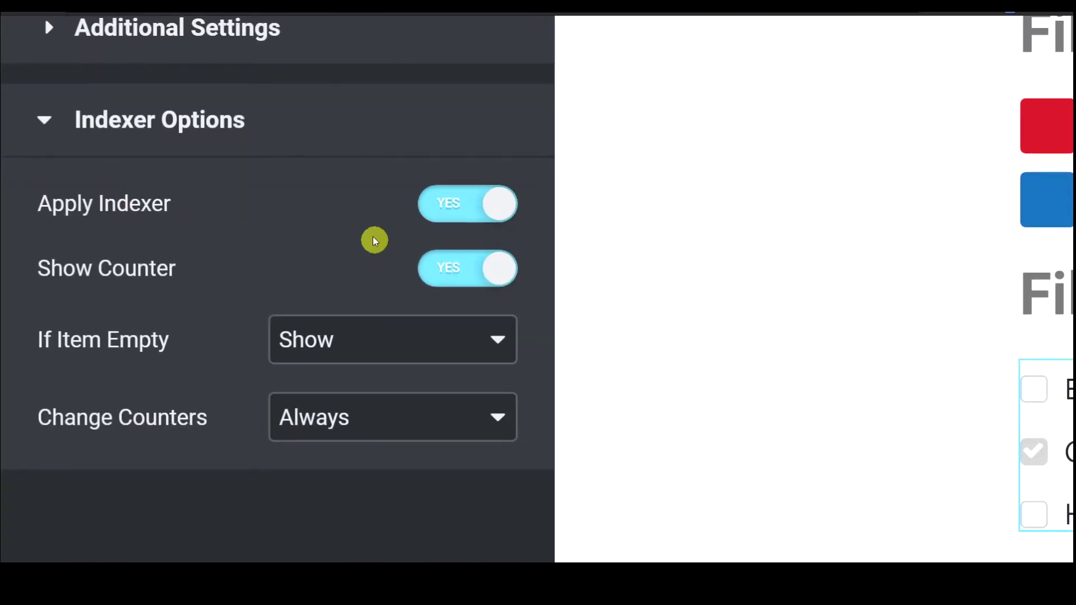
pyautogui.click(448, 205)
pyautogui.click(454, 209)
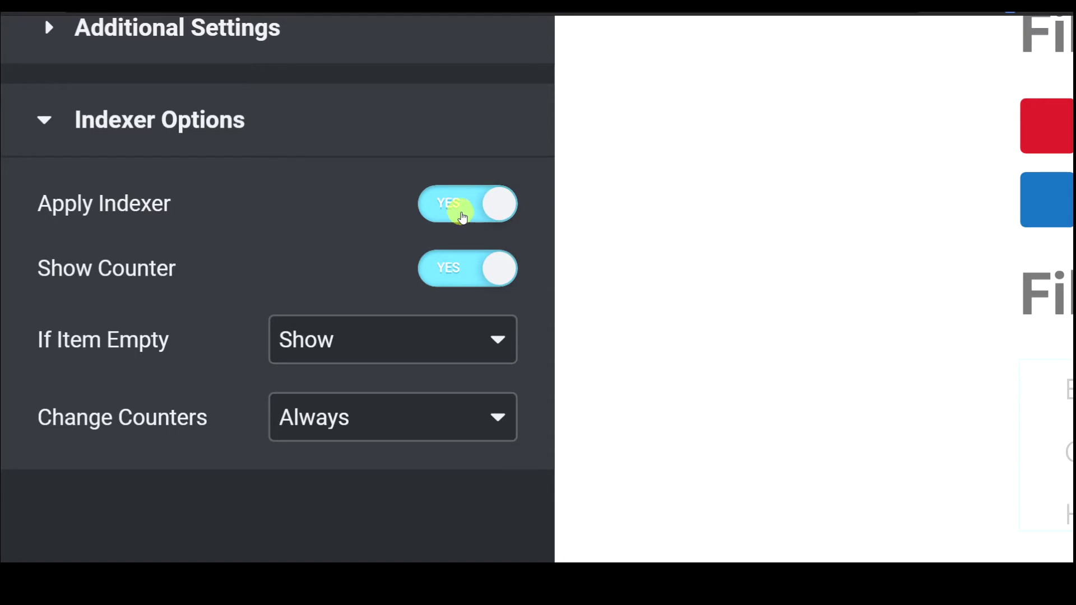
pyautogui.click(461, 277)
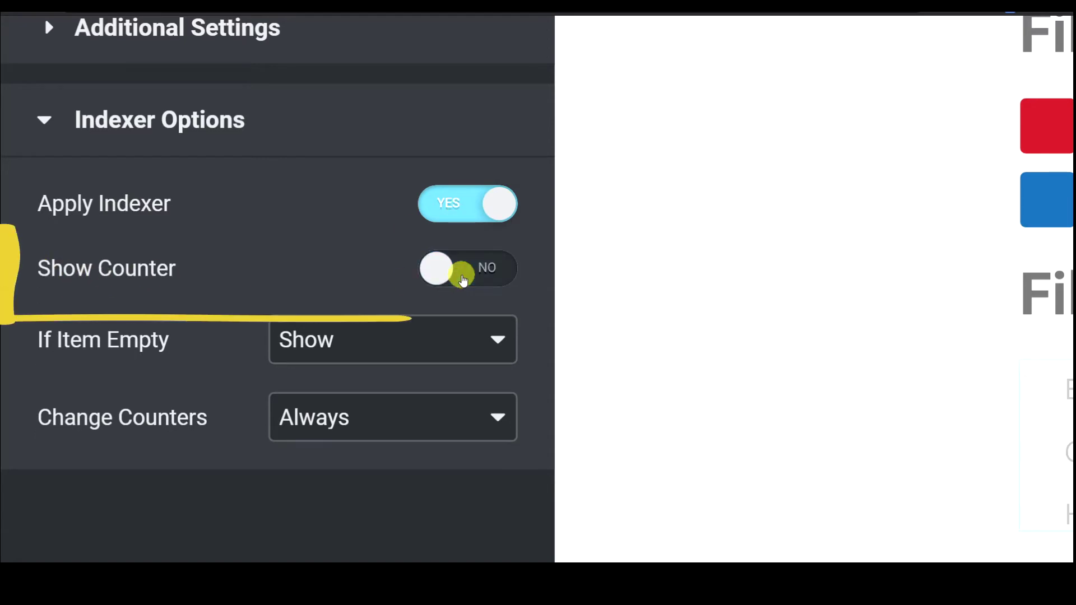
pyautogui.click(462, 279)
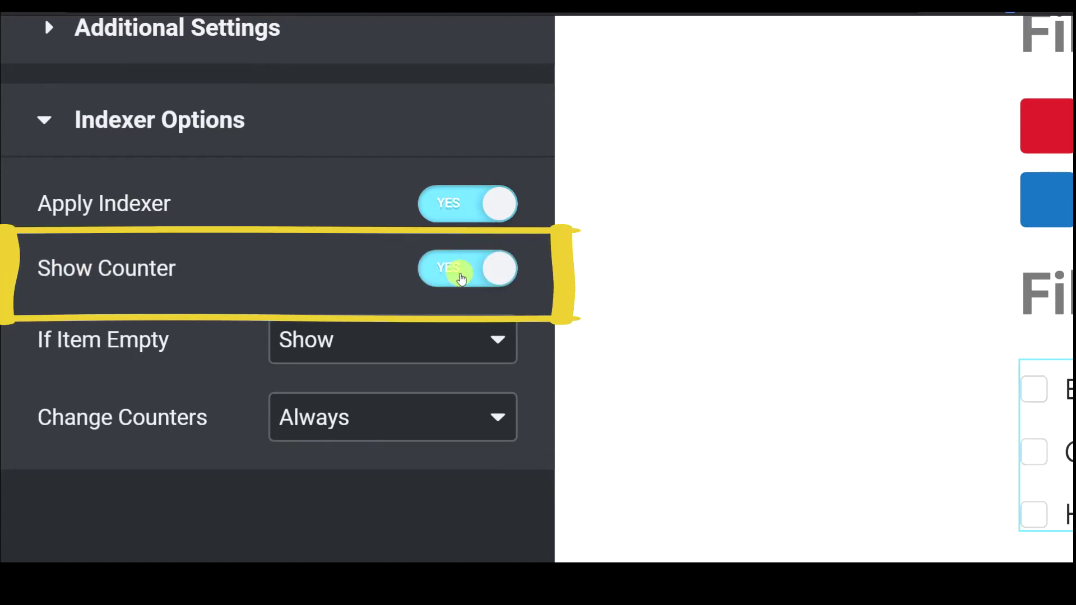
# - Try the Hide, Disable and Show options of If Item Empty for the Filtro 3 checkboxes
pyautogui.scroll(-2, 334, 320)
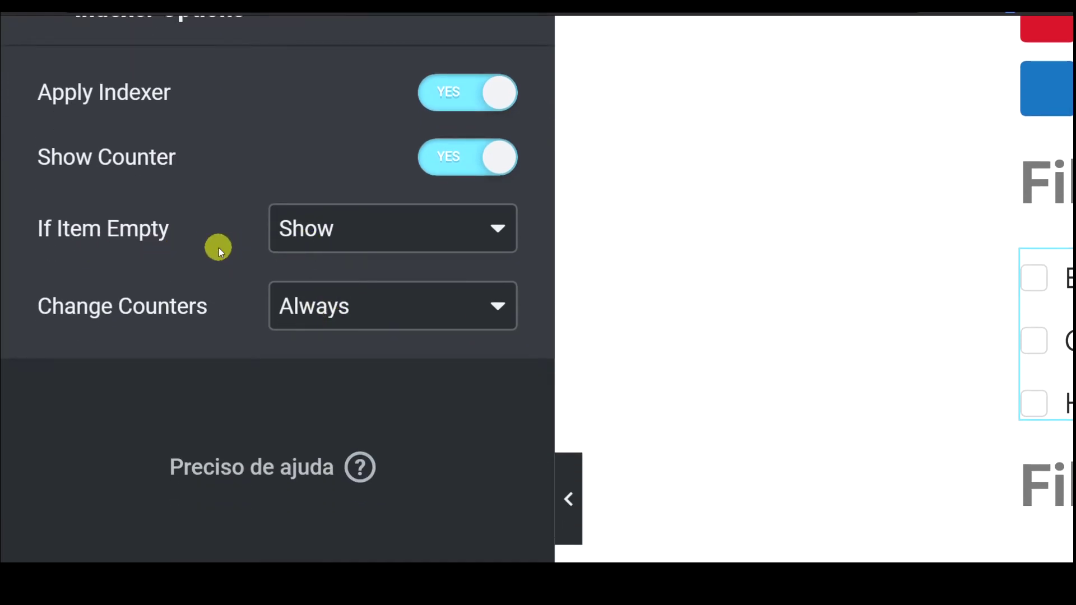
pyautogui.click(284, 228)
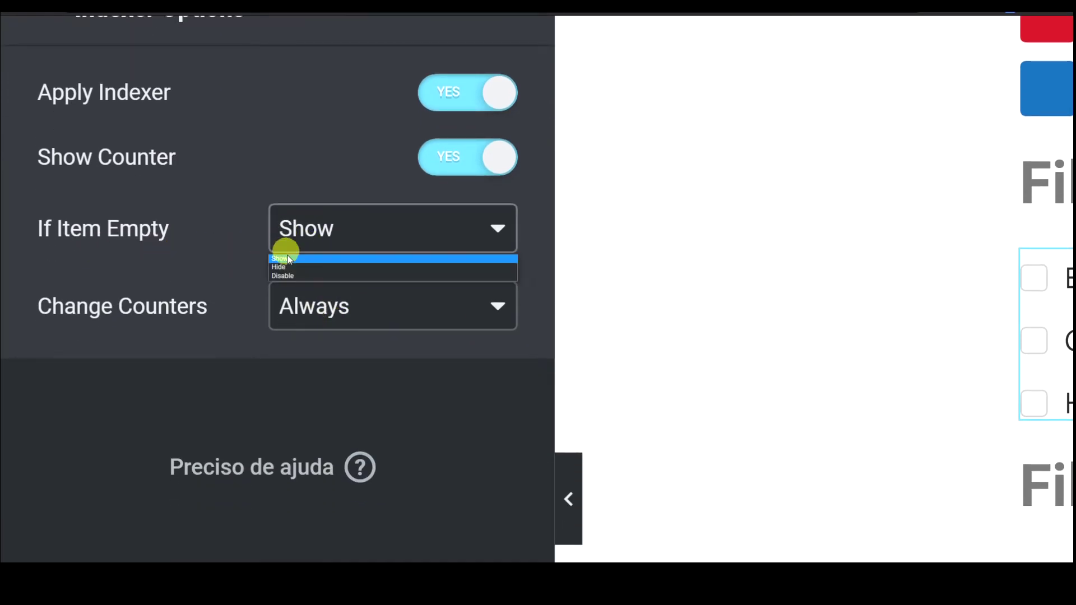
pyautogui.click(304, 268)
pyautogui.click(310, 228)
pyautogui.click(310, 276)
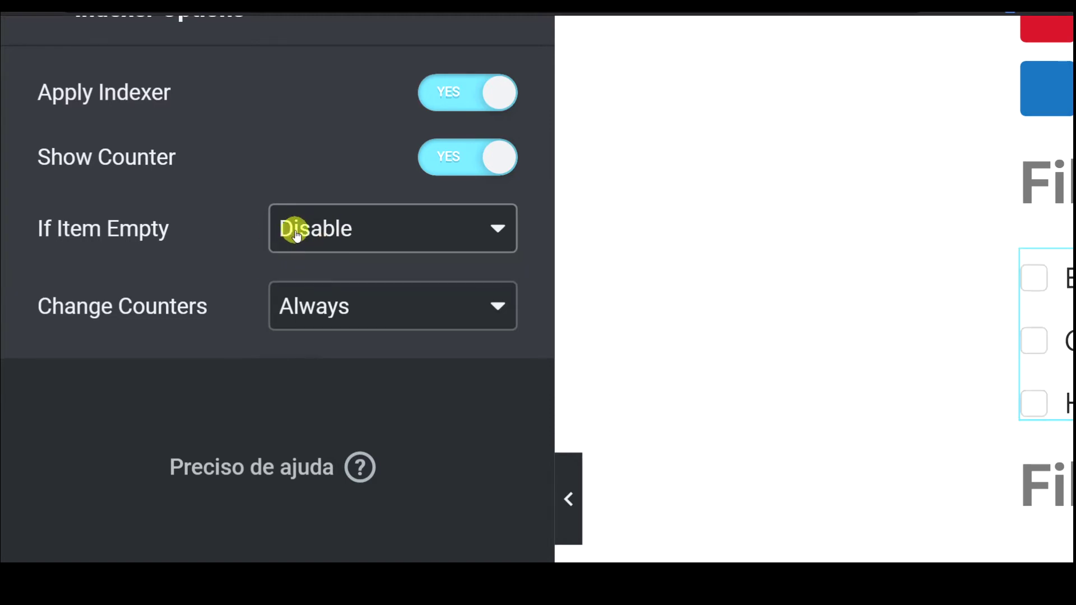
pyautogui.click(348, 234)
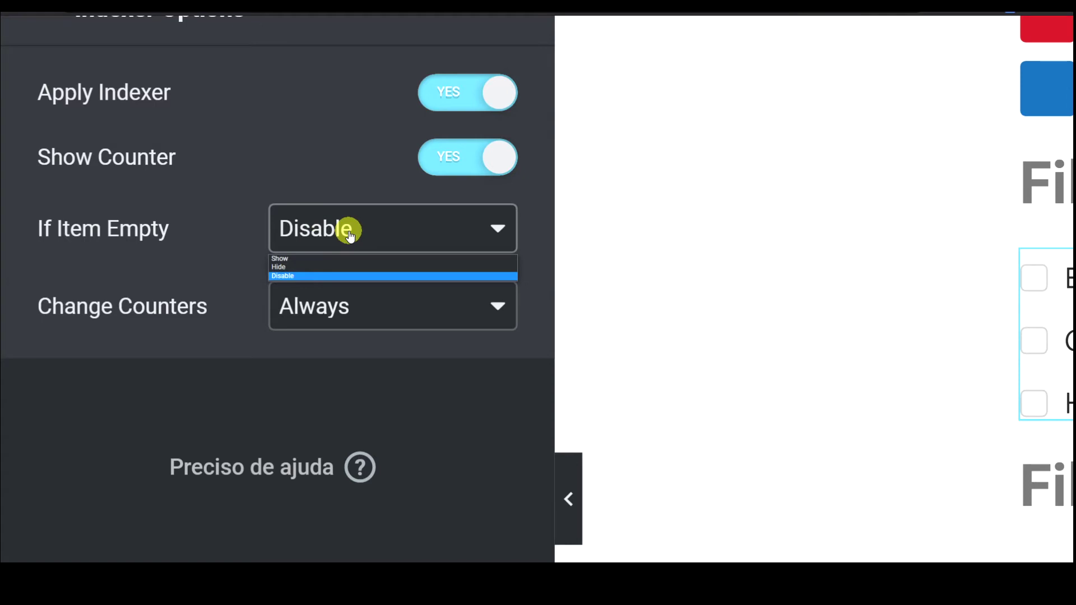
pyautogui.click(321, 258)
# - Set If Item Empty to Hide for the Filtro 3 checkboxes and update the page
pyautogui.click(332, 238)
pyautogui.click(327, 267)
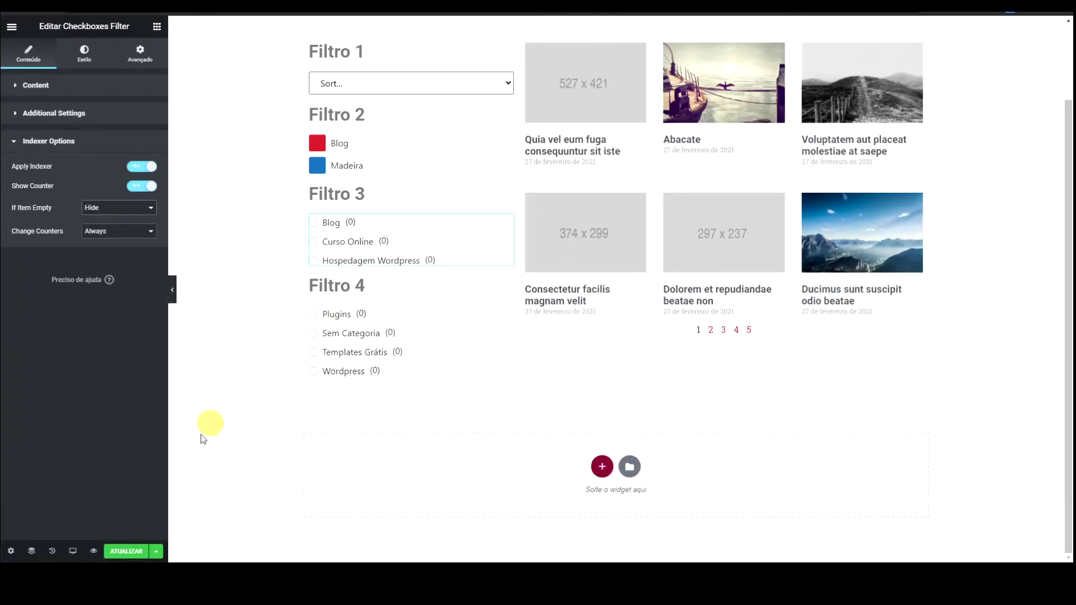
pyautogui.click(128, 553)
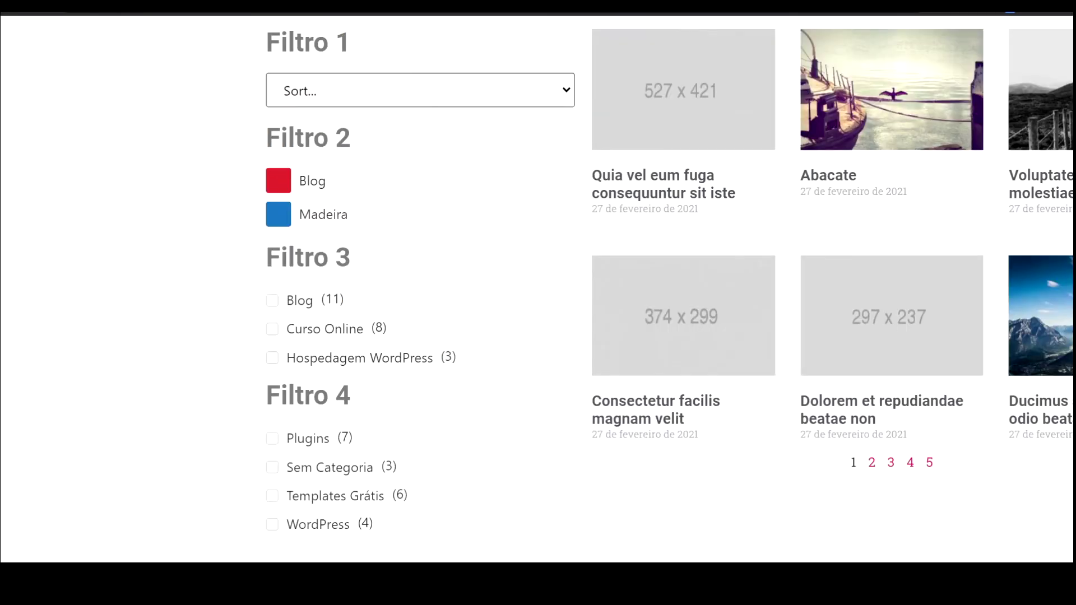
# - Test Filtro 3 on the published page by filtering posts by Blog, clearing it, and filtering by Curso Online
pyautogui.click(744, 101)
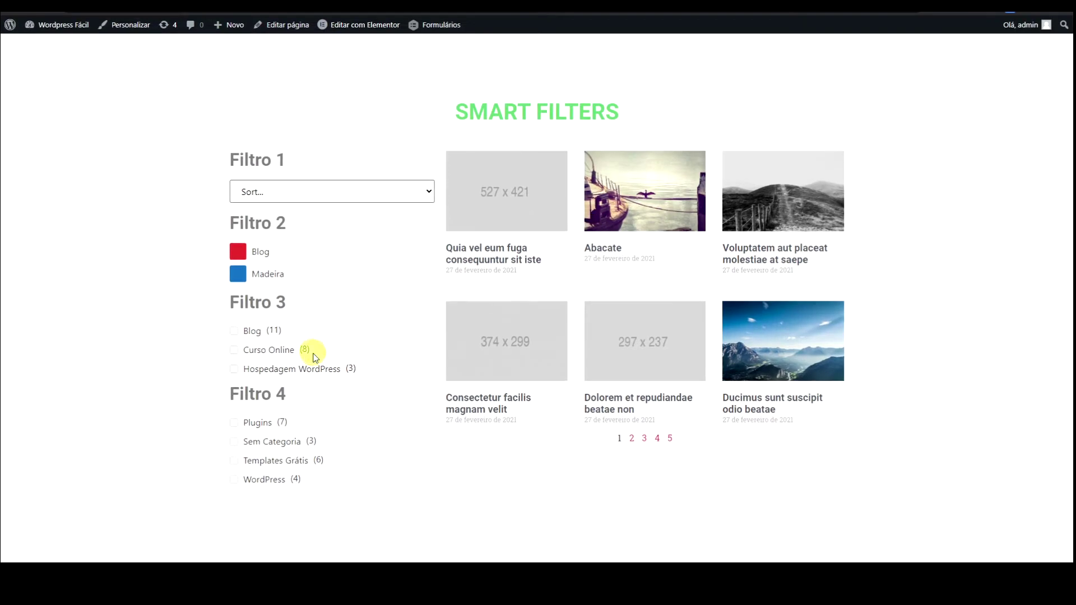
pyautogui.click(254, 332)
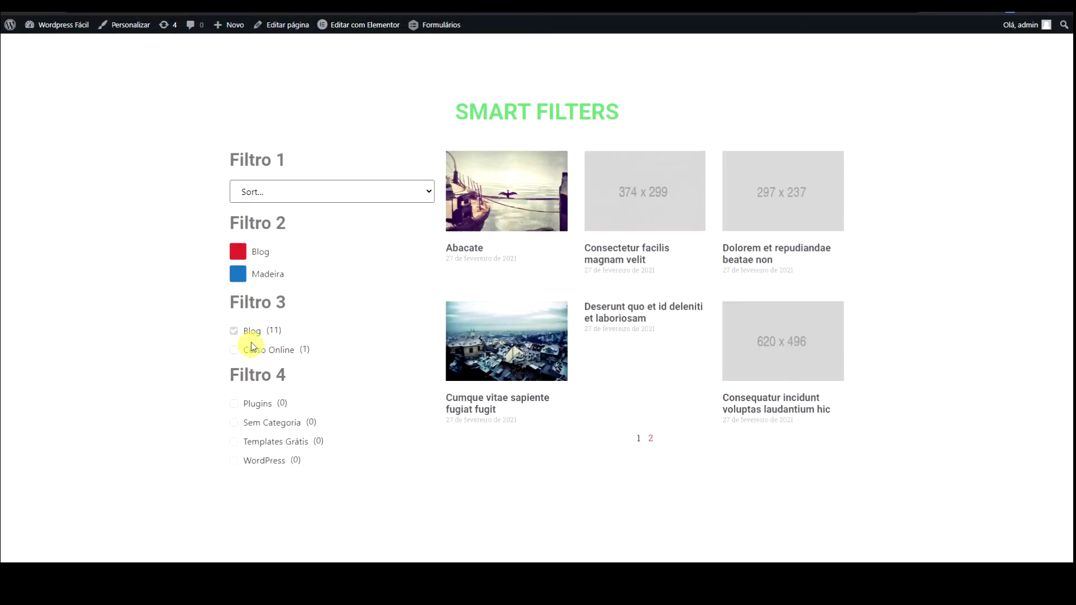
pyautogui.click(247, 332)
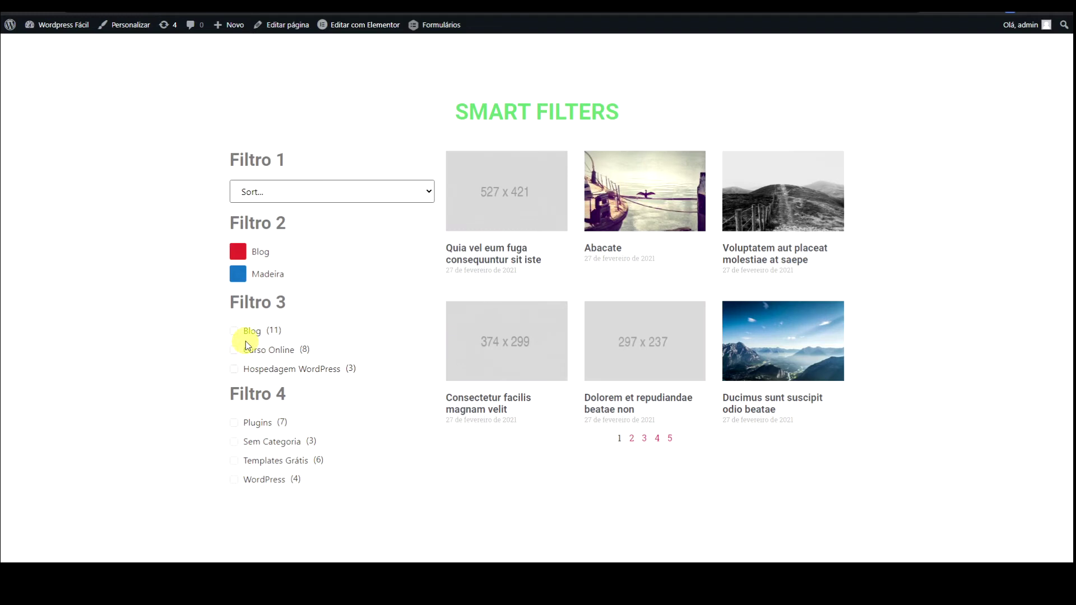
pyautogui.click(248, 349)
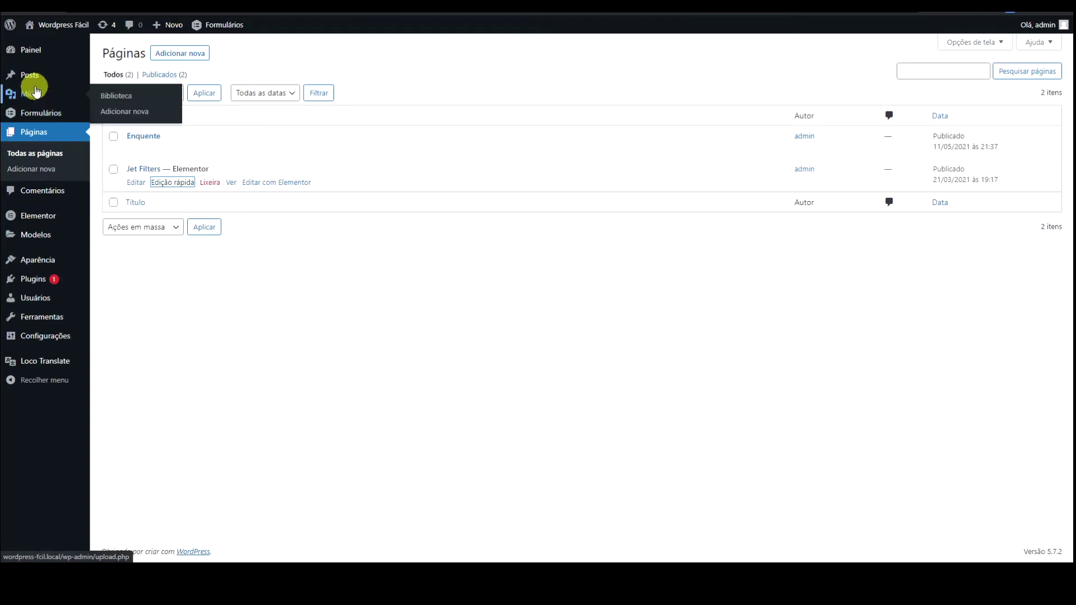
# - Add the category Curso Online to the post "Abacate" through quick edit in the Posts list
pyautogui.moveTo(34, 75)
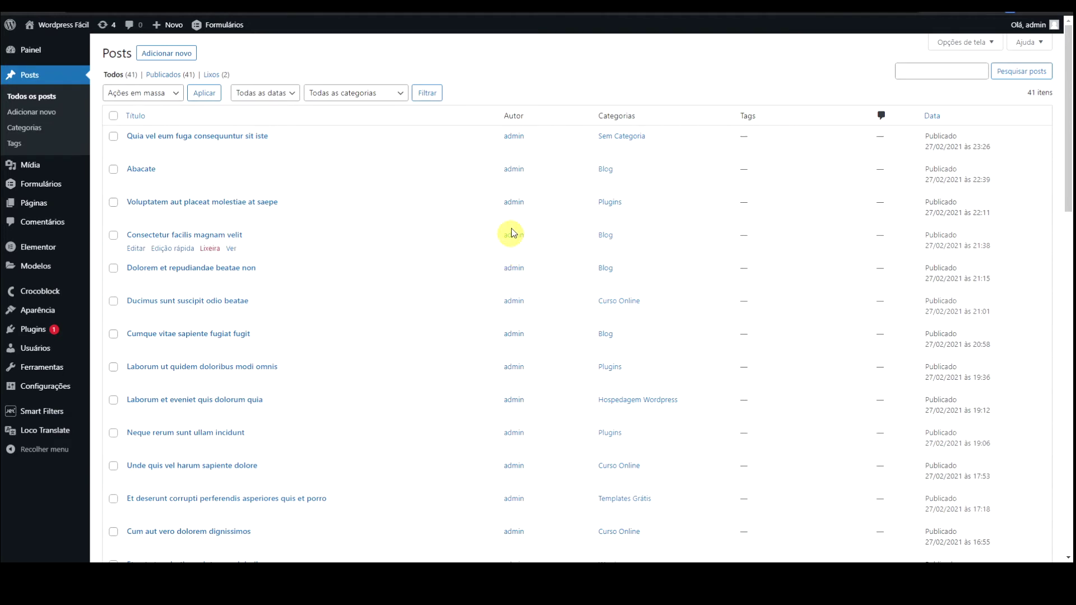
pyautogui.click(173, 183)
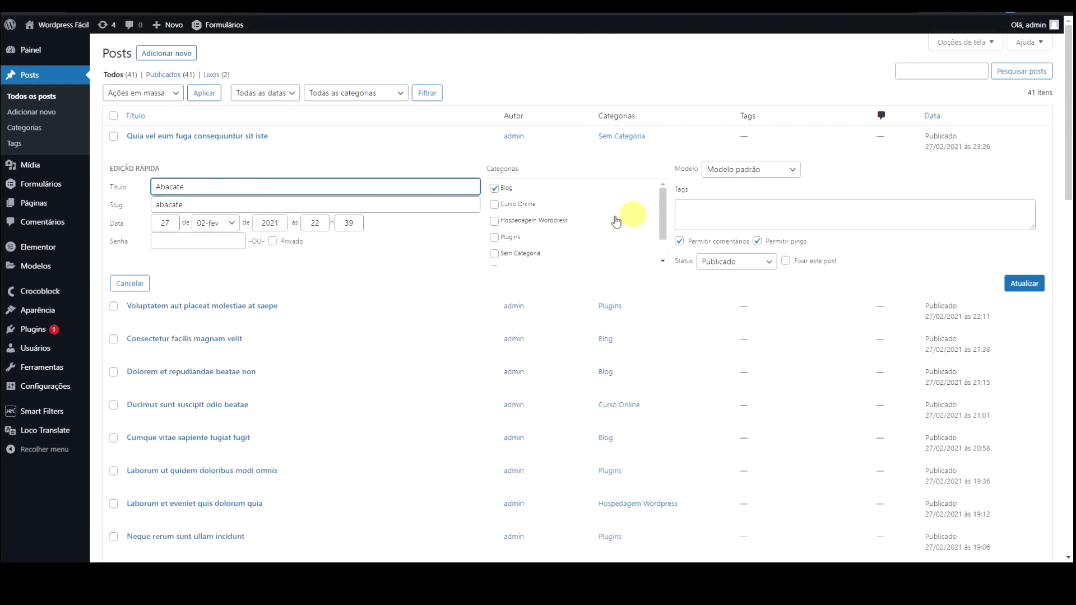
pyautogui.click(516, 204)
pyautogui.click(1015, 285)
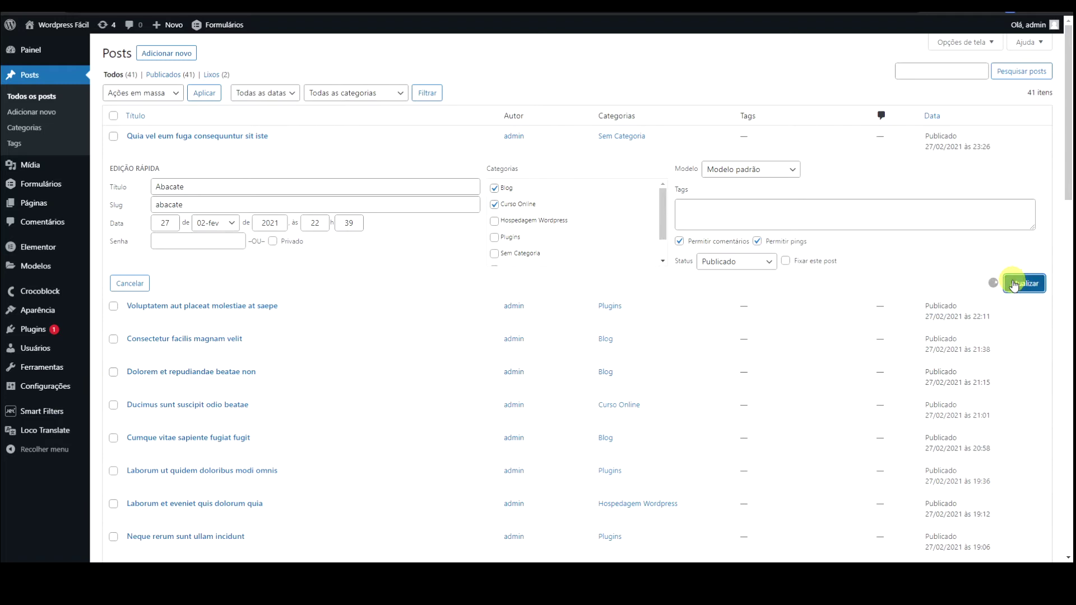
# - Reload the published page and test the Curso Online and Blog checkboxes of Filtro 3 again
pyautogui.click(819, 7)
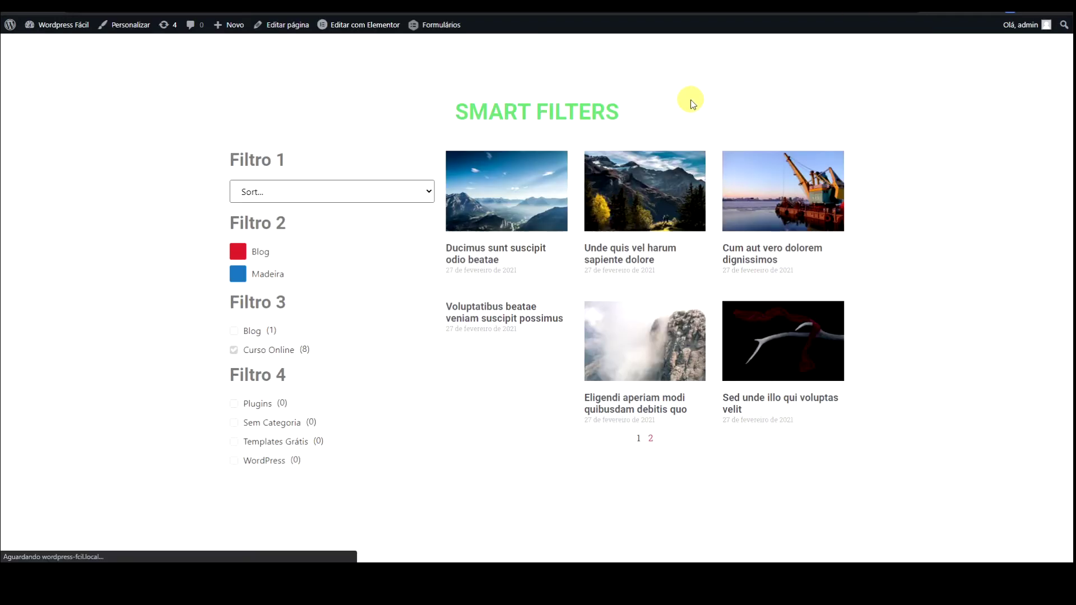
pyautogui.click(234, 351)
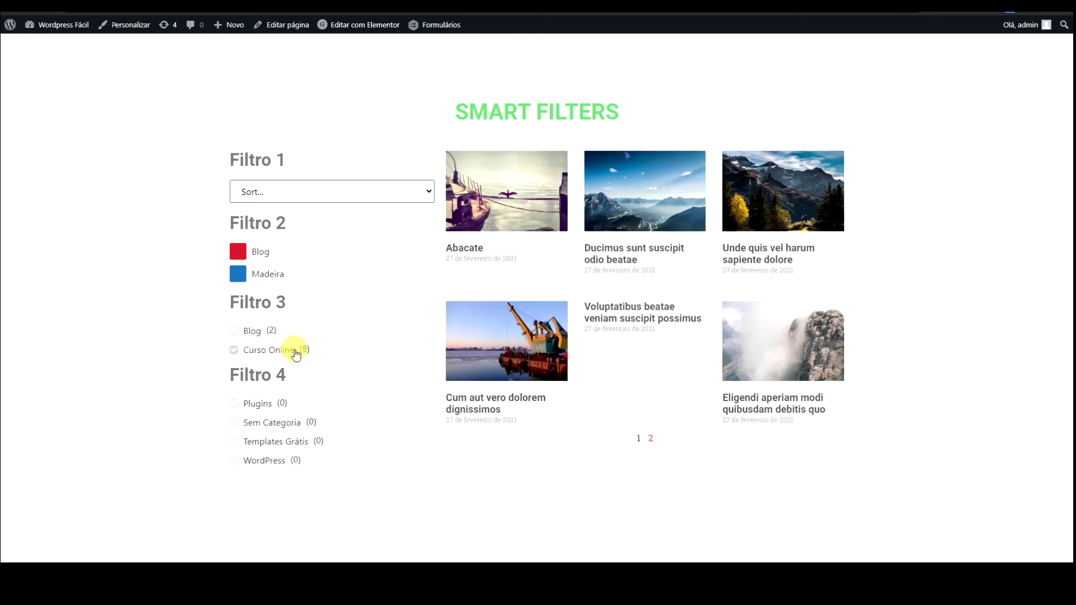
pyautogui.click(233, 332)
pyautogui.click(233, 350)
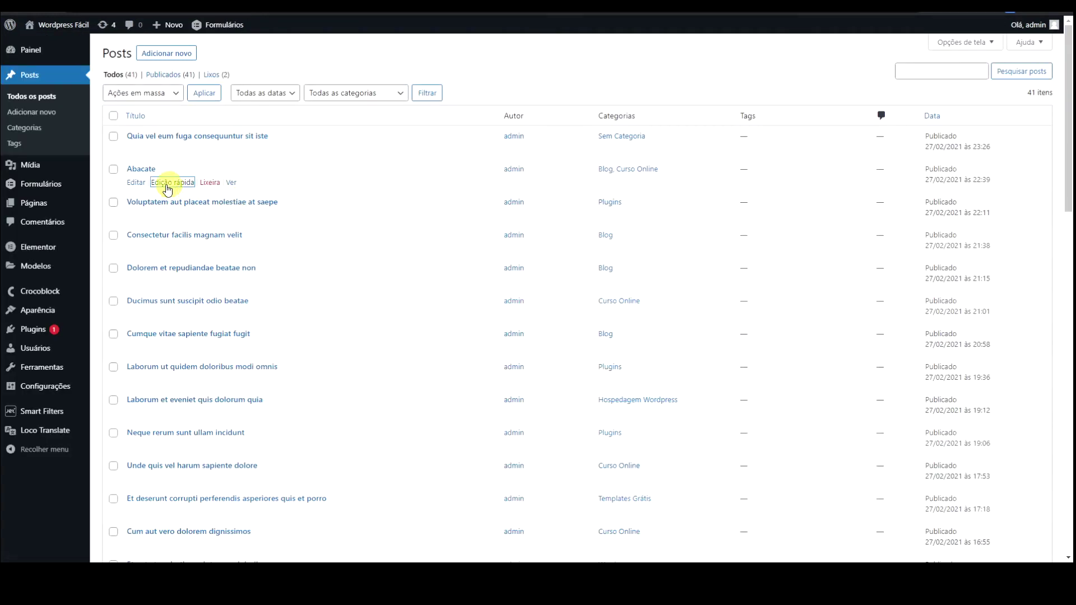
# - Remove the category Curso Online from the post "Abacate" through quick edit in the Posts list
pyautogui.click(181, 183)
pyautogui.click(494, 204)
pyautogui.click(1024, 283)
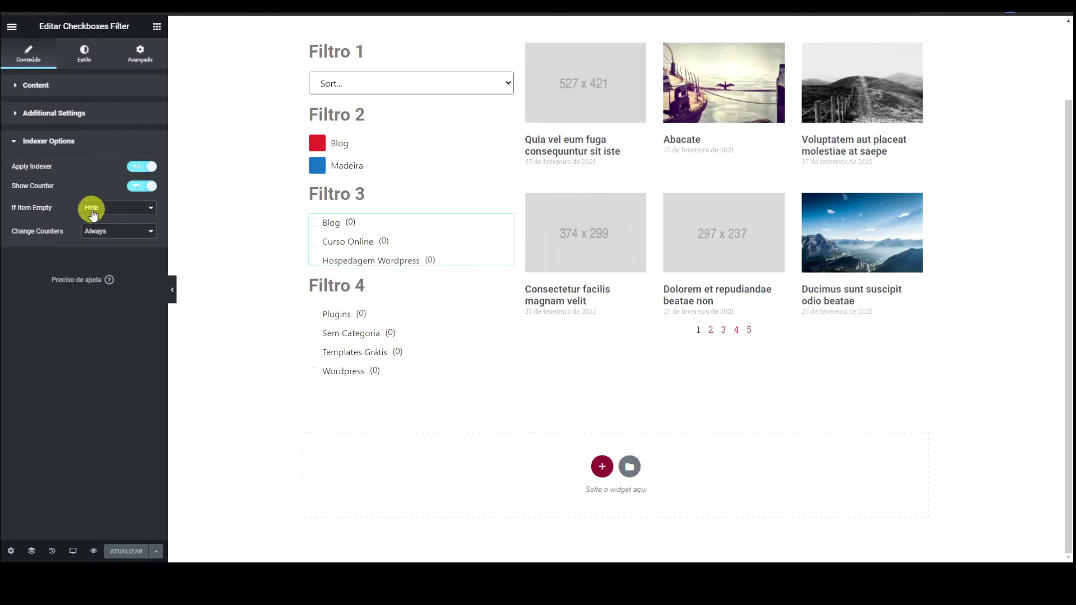
# - Set If Item Empty to Show for the Filtro 3 checkboxes and update the Elementor page
pyautogui.click(96, 208)
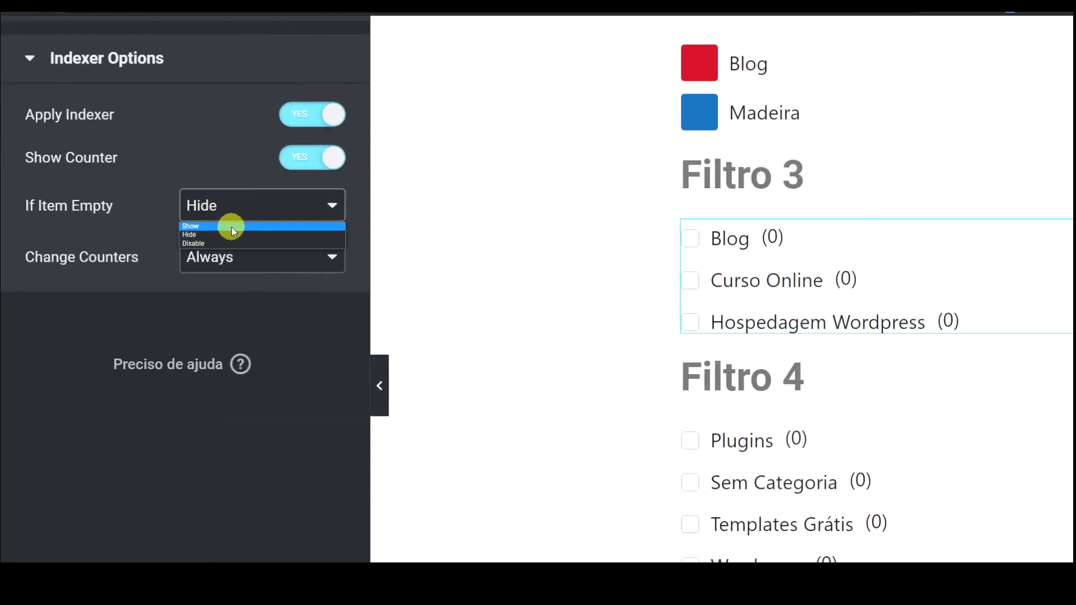
pyautogui.click(231, 227)
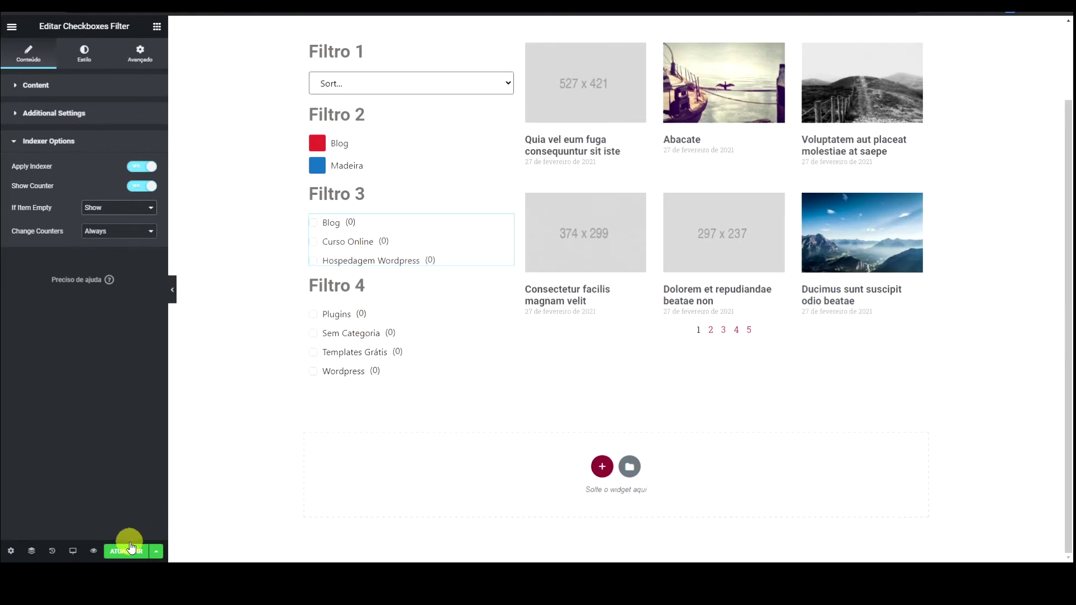
pyautogui.click(129, 551)
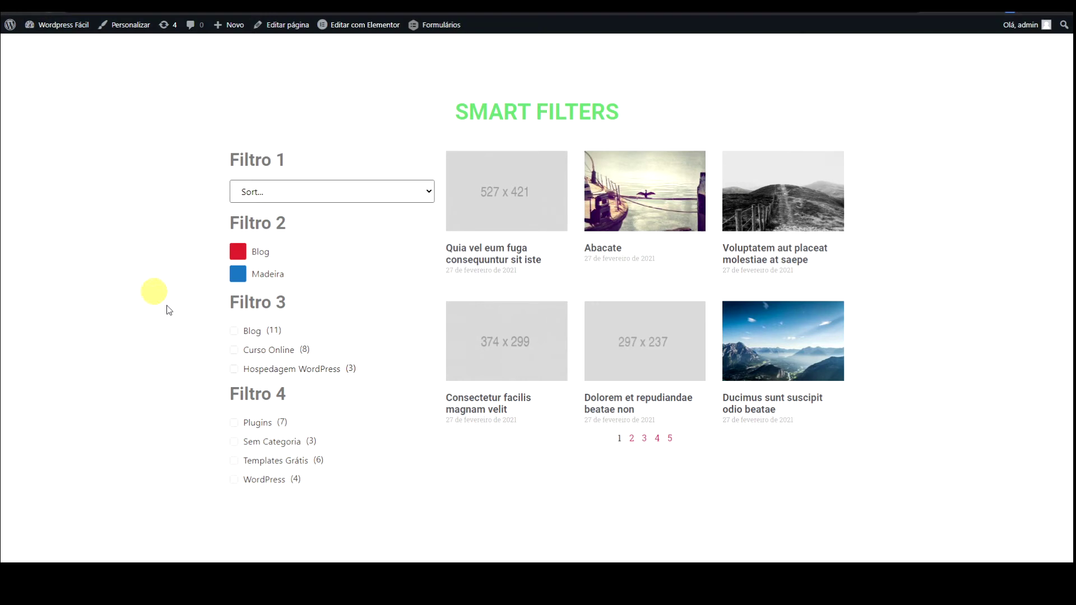
# - Test the Curso Online checkbox of Filtro 3 on the published page and view the widget's If Item Empty options
pyautogui.click(284, 351)
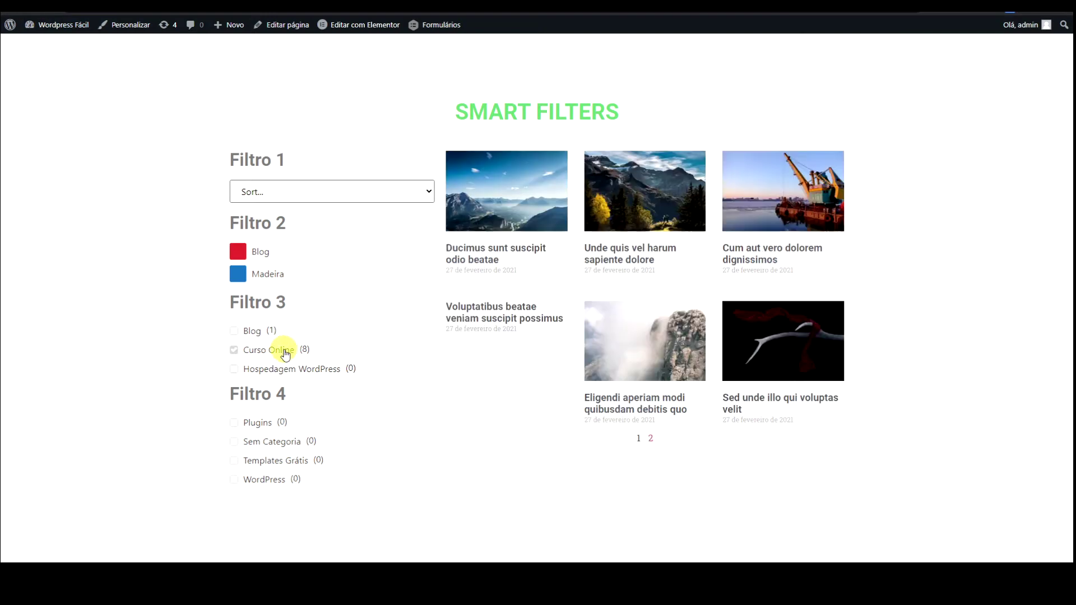
pyautogui.click(284, 352)
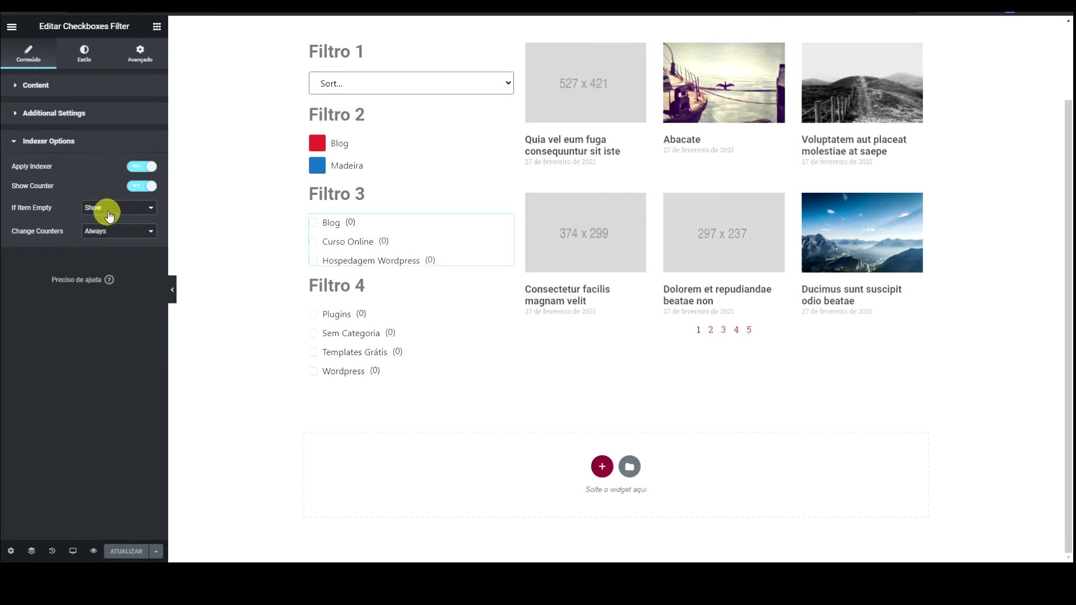
pyautogui.click(109, 213)
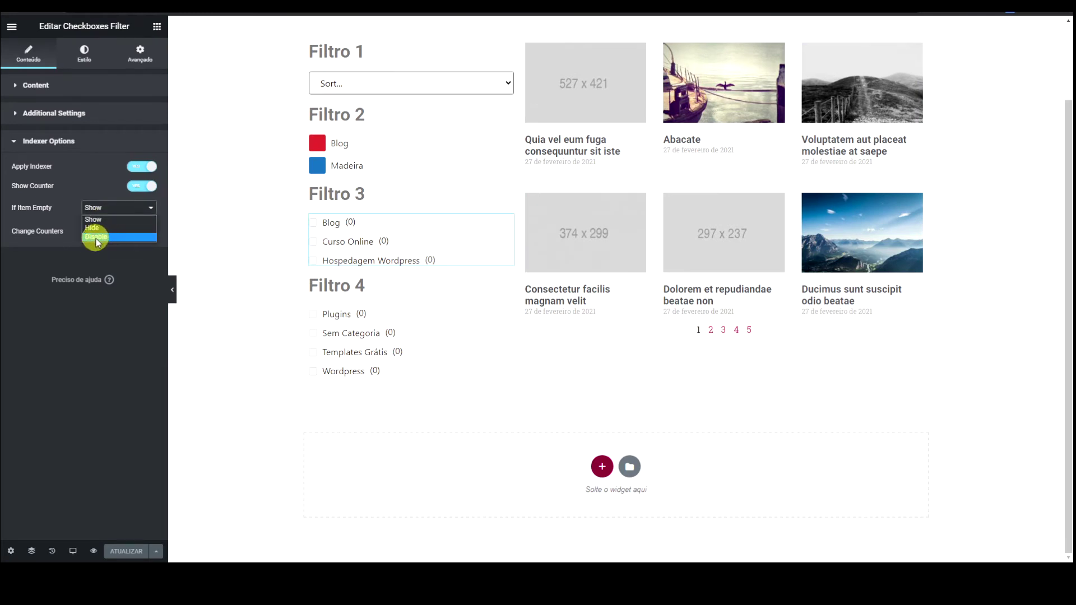
pyautogui.click(45, 242)
# - Examine the Change Counters options of the Filtro 3 checkboxes and check the counters on the published page
pyautogui.click(115, 234)
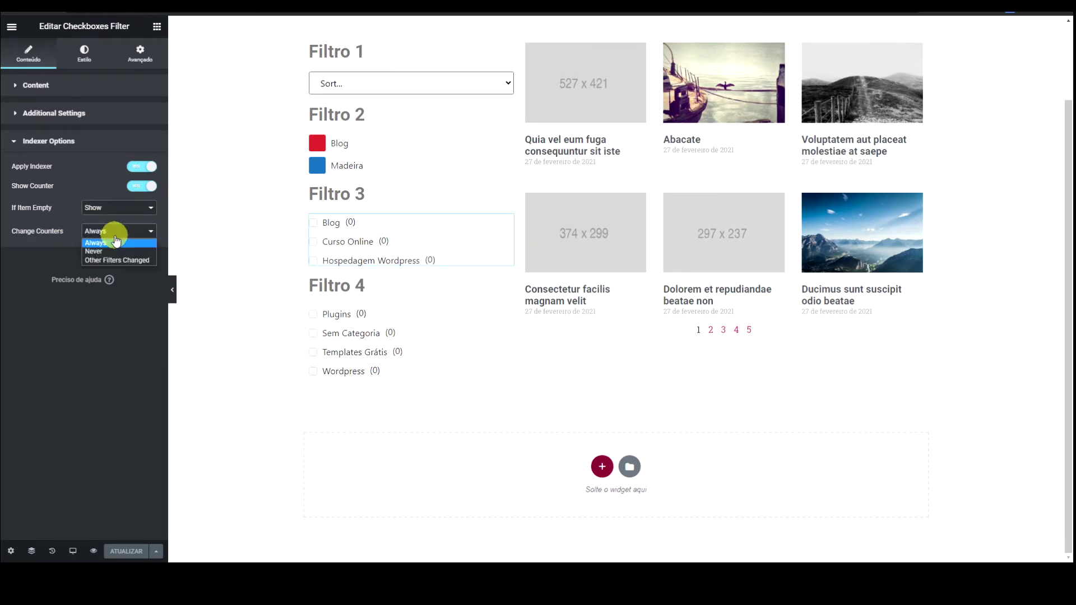
pyautogui.click(45, 240)
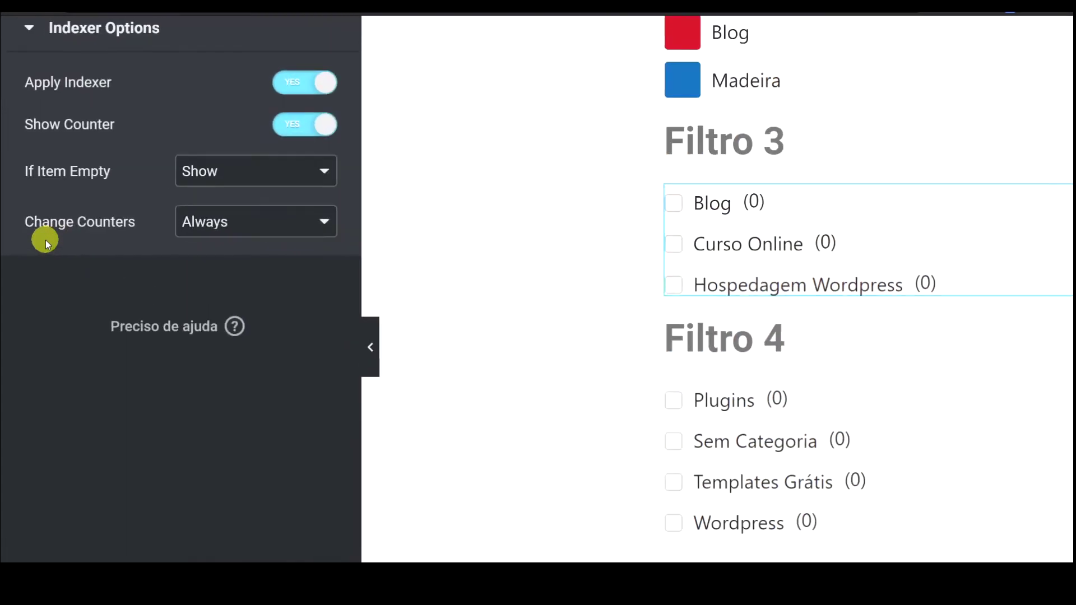
pyautogui.click(204, 221)
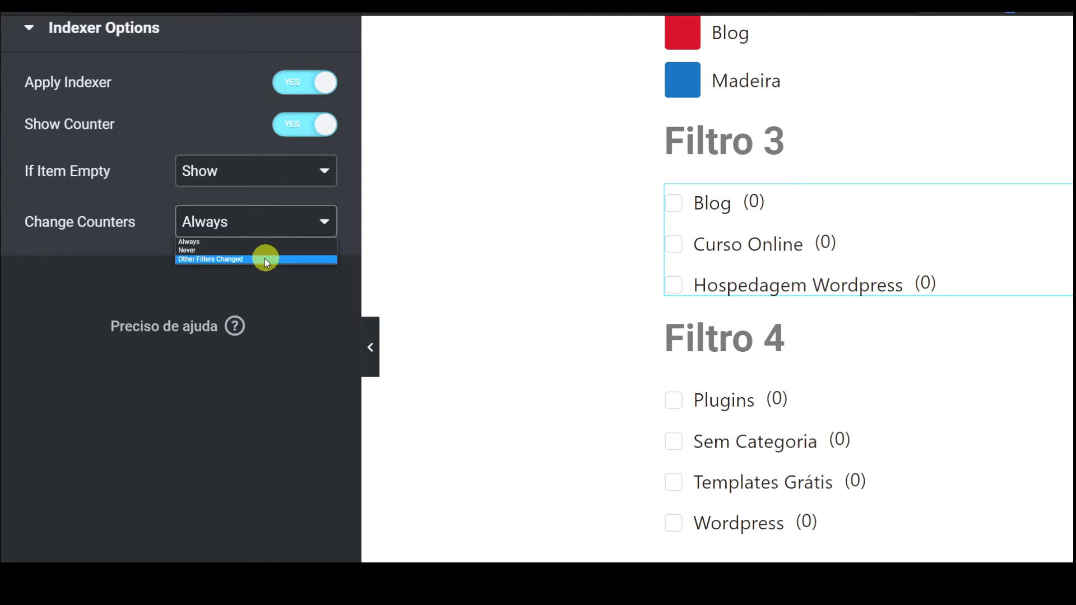
pyautogui.click(93, 251)
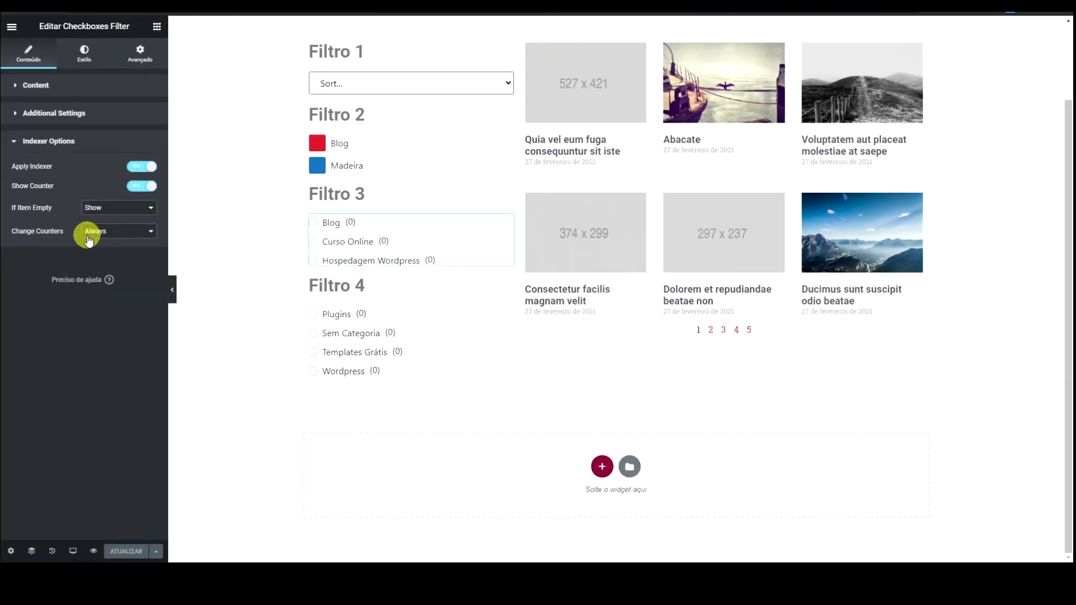
pyautogui.click(829, 25)
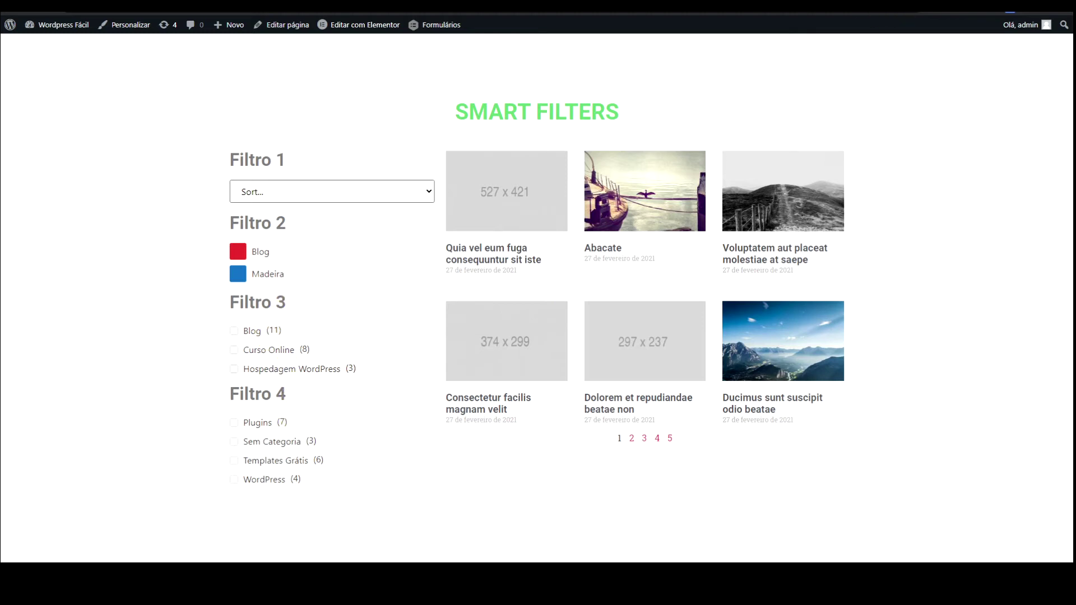
pyautogui.click(899, 14)
# - View the Additional Settings of the Filtro 3 checkboxes and reopen their Content settings
pyautogui.click(73, 113)
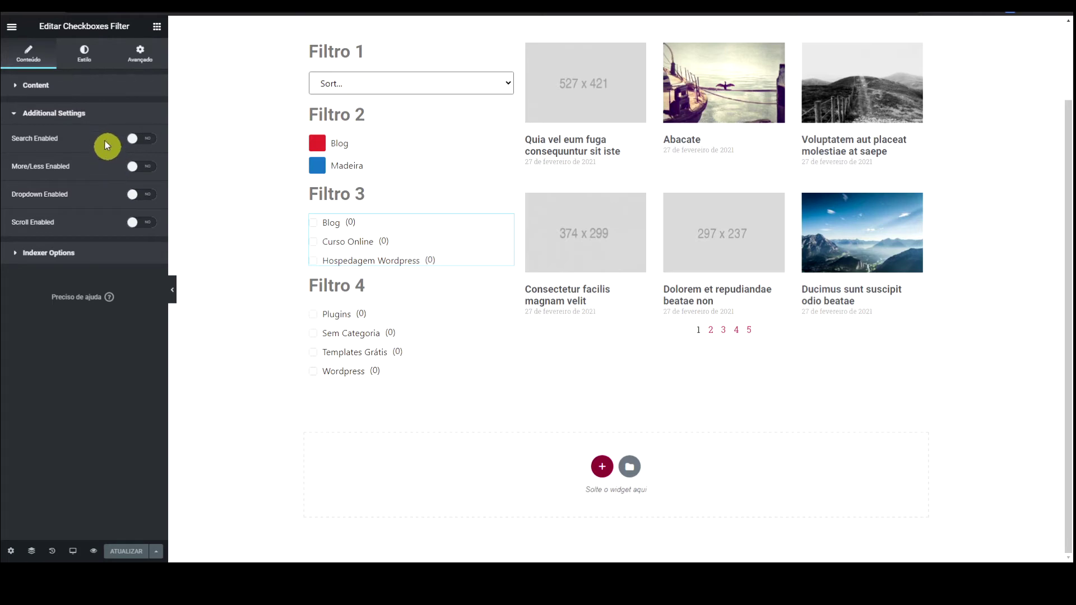
pyautogui.click(54, 113)
pyautogui.click(50, 86)
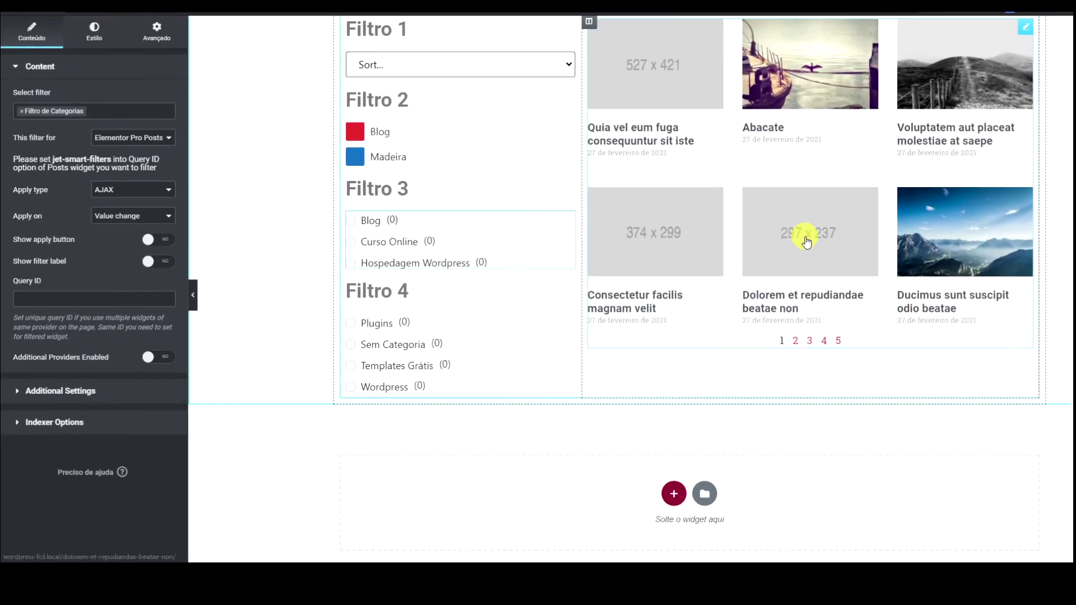
# - Copy the Query ID from the query settings of the Posts grid
pyautogui.click(656, 241)
pyautogui.scroll(-3, 64, 361)
pyautogui.click(53, 415)
pyautogui.doubleClick(150, 394)
pyautogui.tripleClick(150, 393)
pyautogui.hotkey('ctrl', 'c')
# - Enter jet-smart-filters as the Query ID of the Filtro 3 checkboxes
pyautogui.scroll(2, 433, 293)
pyautogui.click(391, 298)
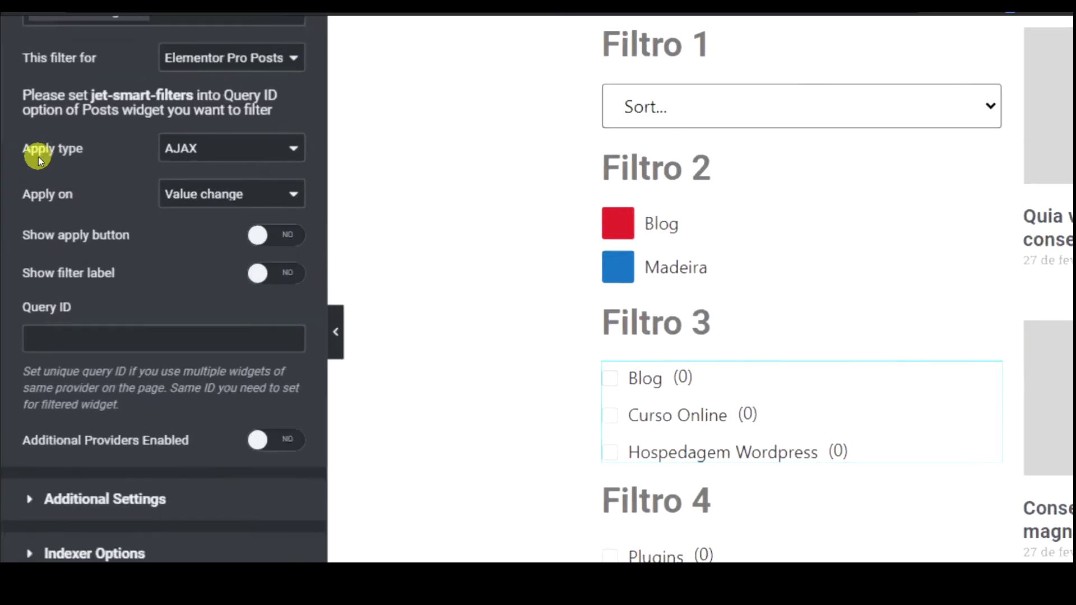
pyautogui.click(103, 373)
pyautogui.hotkey('ctrl', 'v')
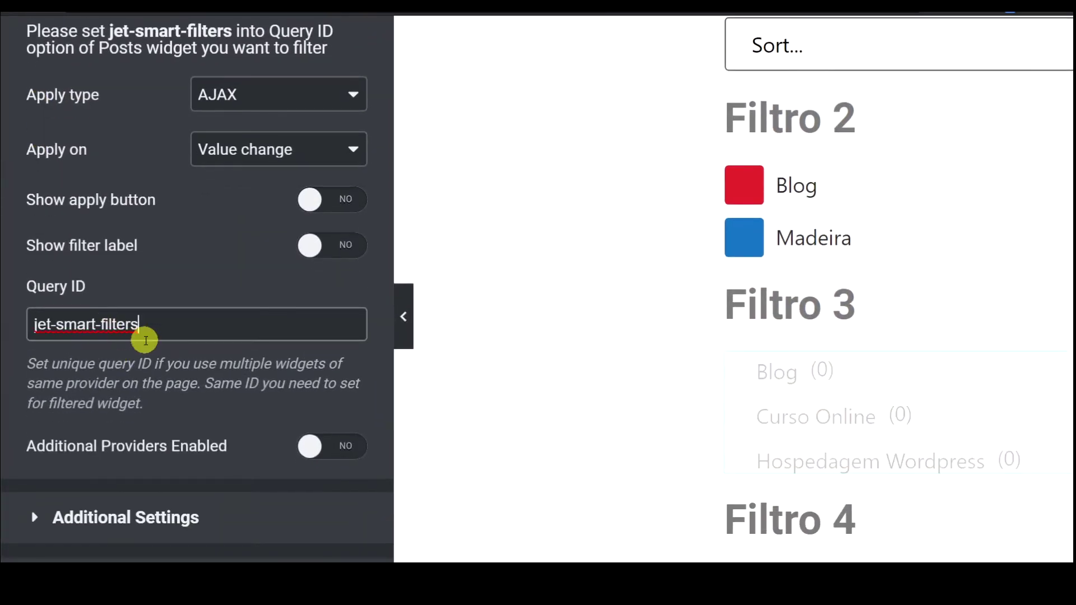
# - Compare the Query ID of the Filtro 3 checkboxes with the hint text and clear the field
pyautogui.moveTo(110, 31); pyautogui.dragTo(232, 31)
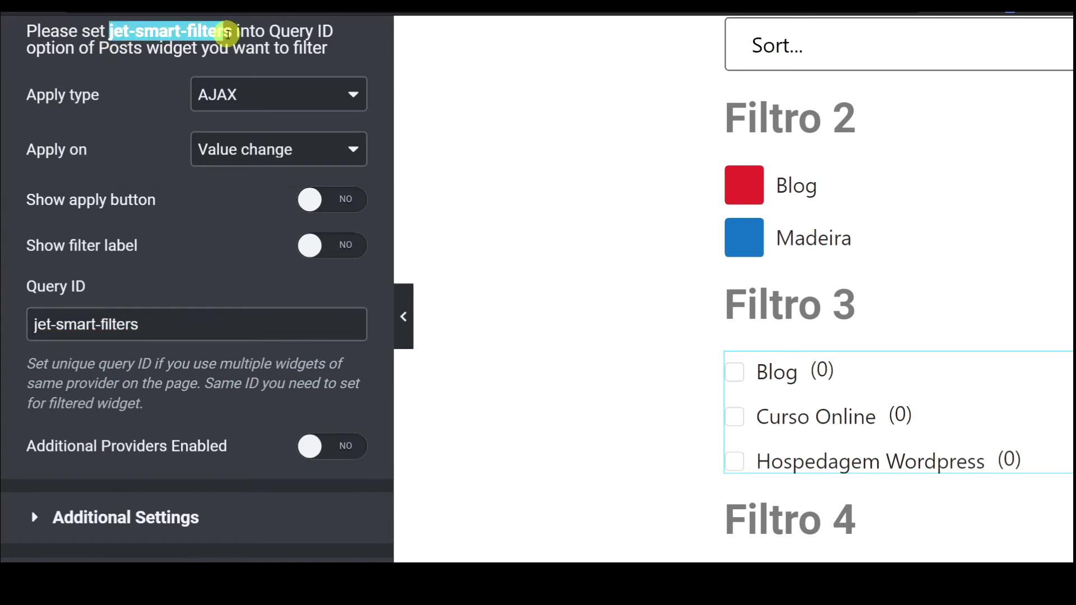
pyautogui.moveTo(173, 324); pyautogui.dragTo(7, 324)
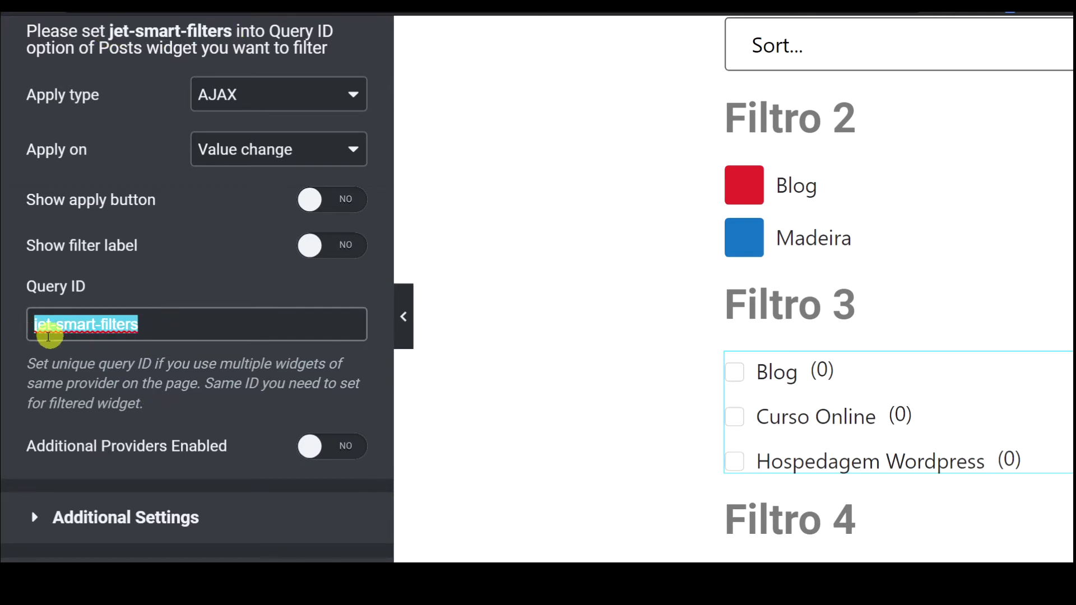
pyautogui.press('BackSpace')
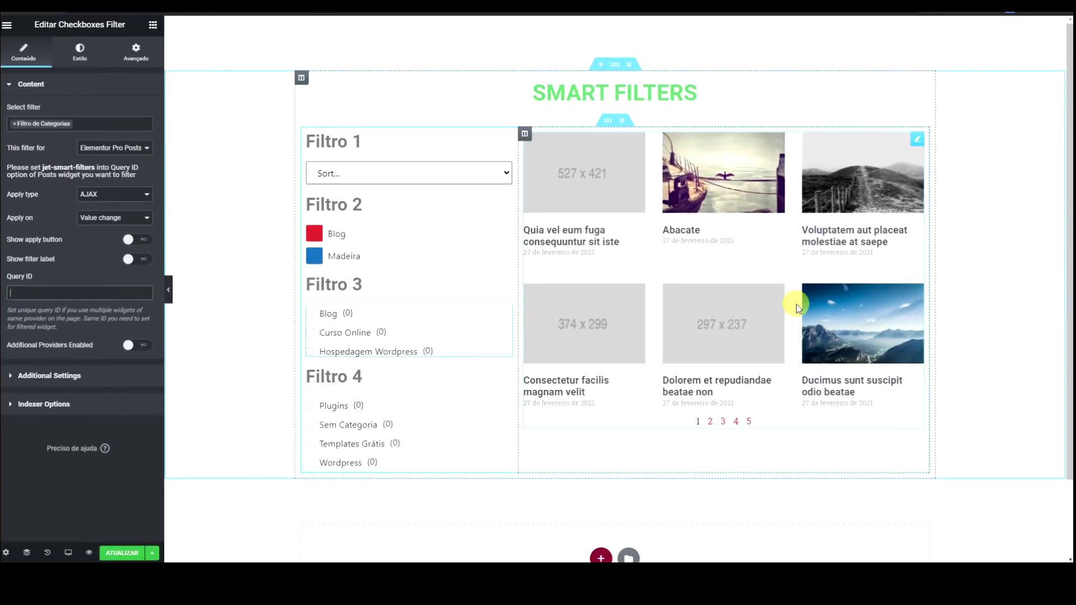
# - Turn on Show filter label for the Filtro 3 checkboxes and view the options of This filter for
pyautogui.click(137, 259)
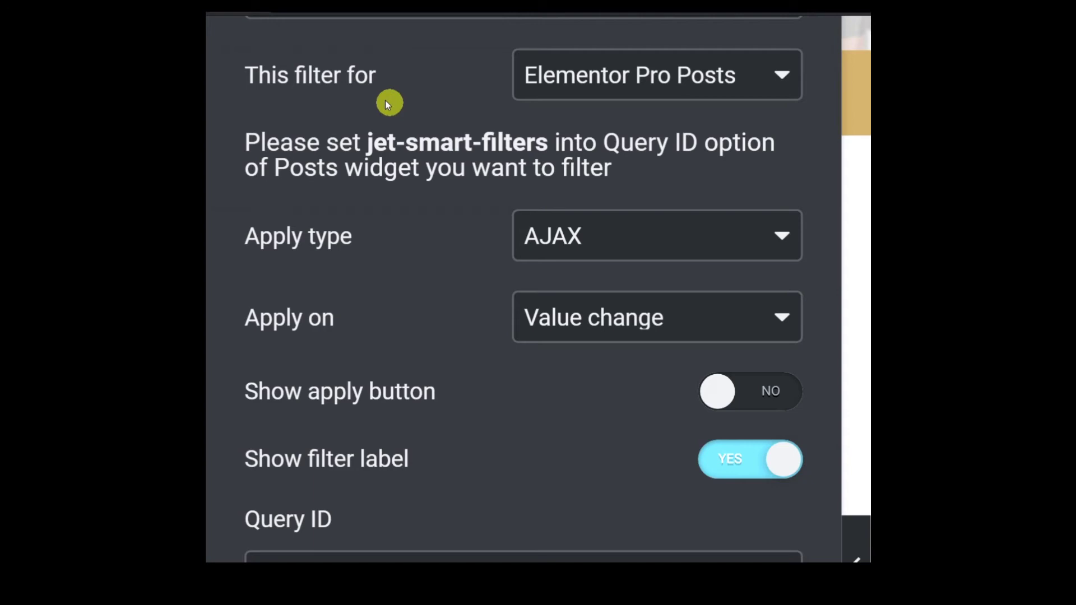
pyautogui.click(594, 88)
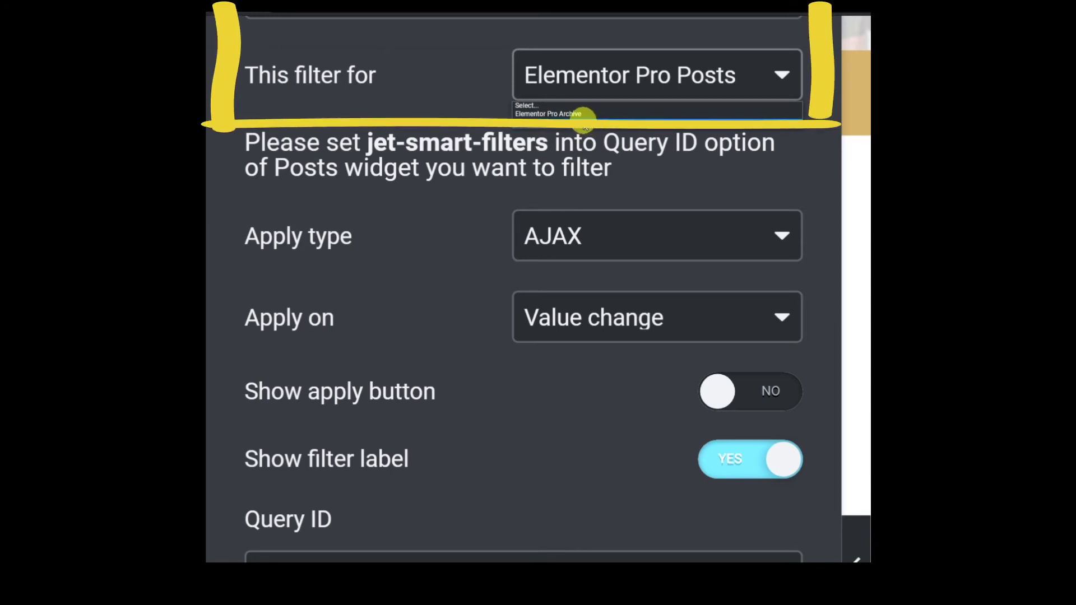
pyautogui.click(478, 112)
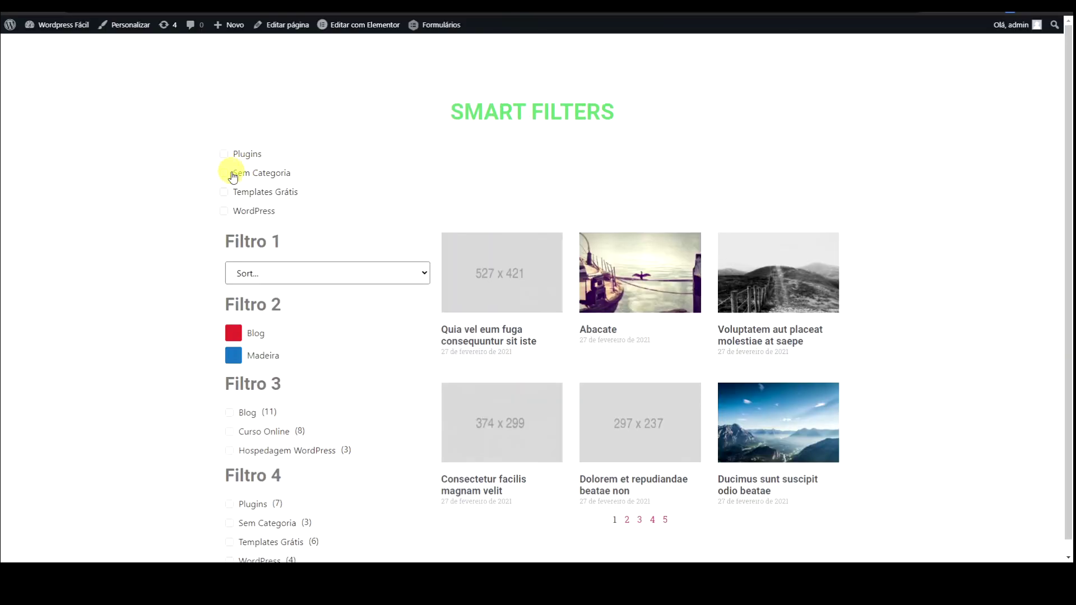
# - Test Sem Categoria in the filter above Filtro 1 together with Curso Online in Filtro 3 and Sem Categoria in Filtro 4
pyautogui.click(241, 175)
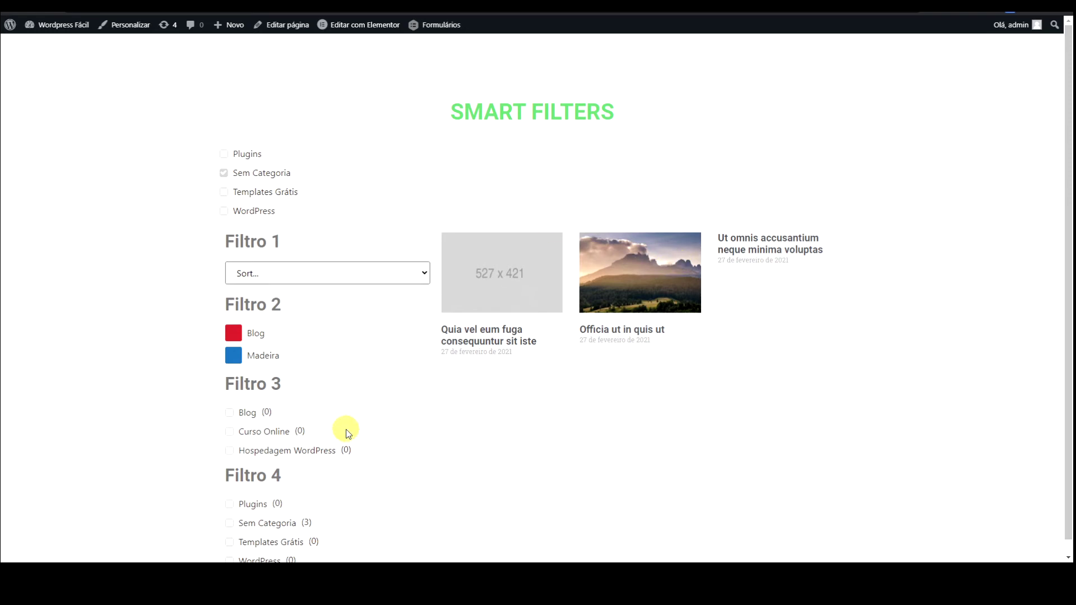
pyautogui.click(272, 433)
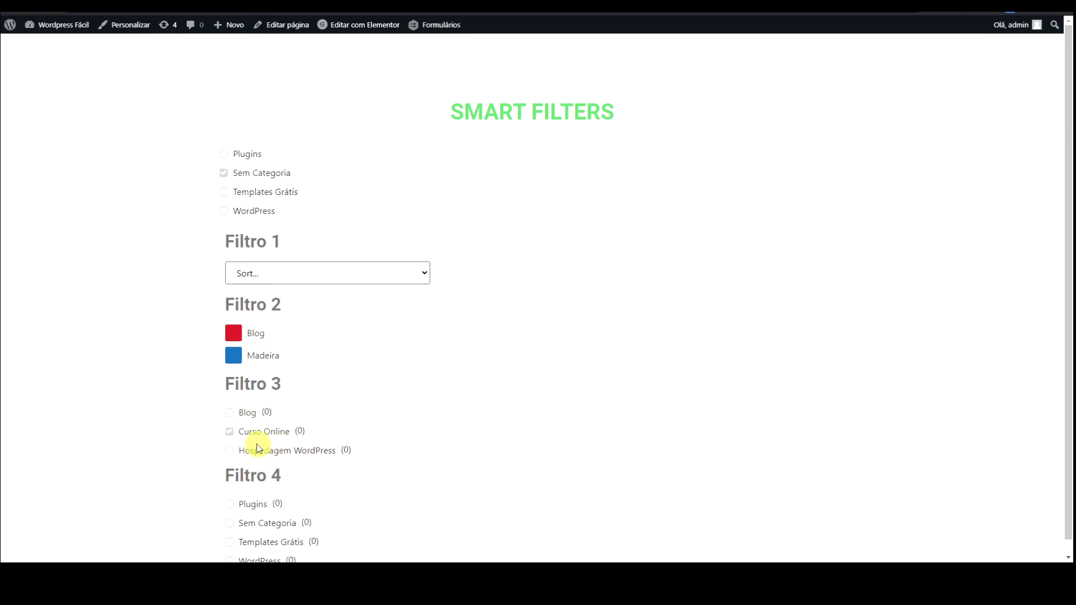
pyautogui.click(264, 523)
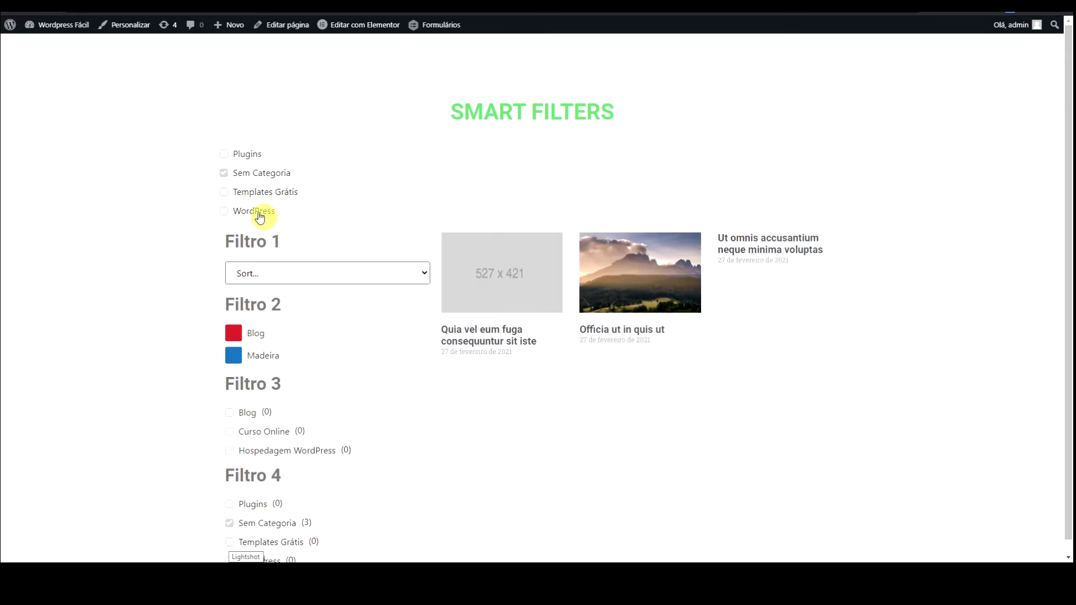
pyautogui.click(224, 174)
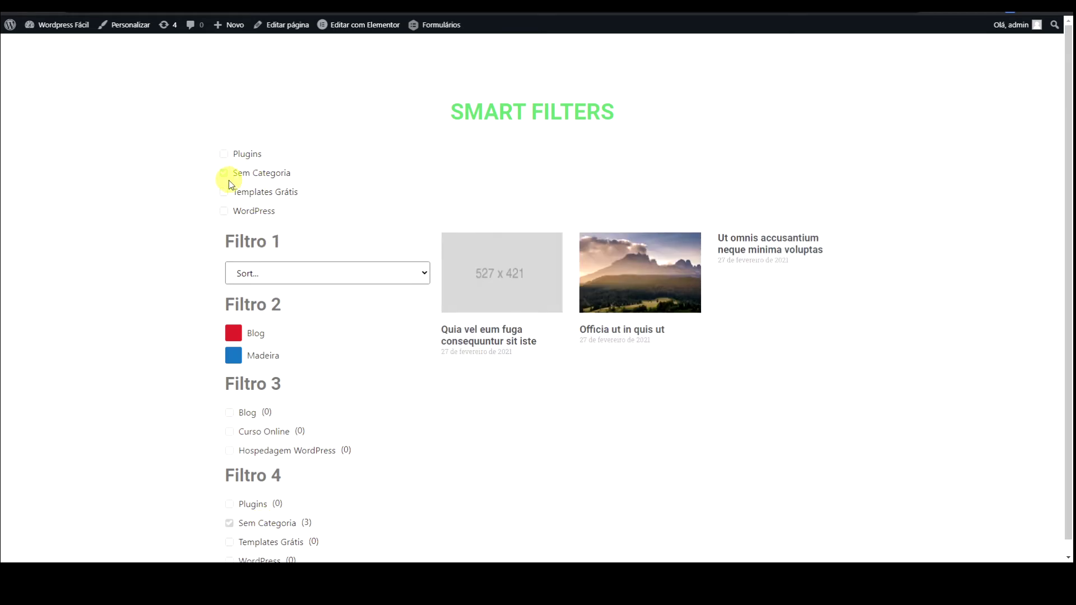
# - Test the Templates Grátis, WordPress, Sem Categoria and Plugins options of the filter above Filtro 1 on the published page
pyautogui.click(223, 193)
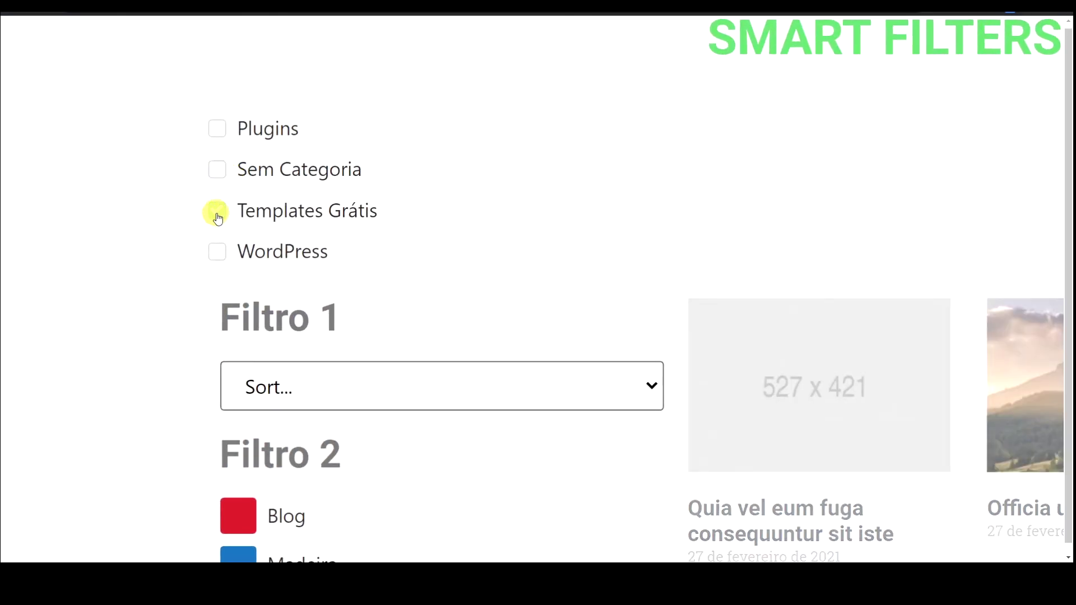
pyautogui.click(218, 255)
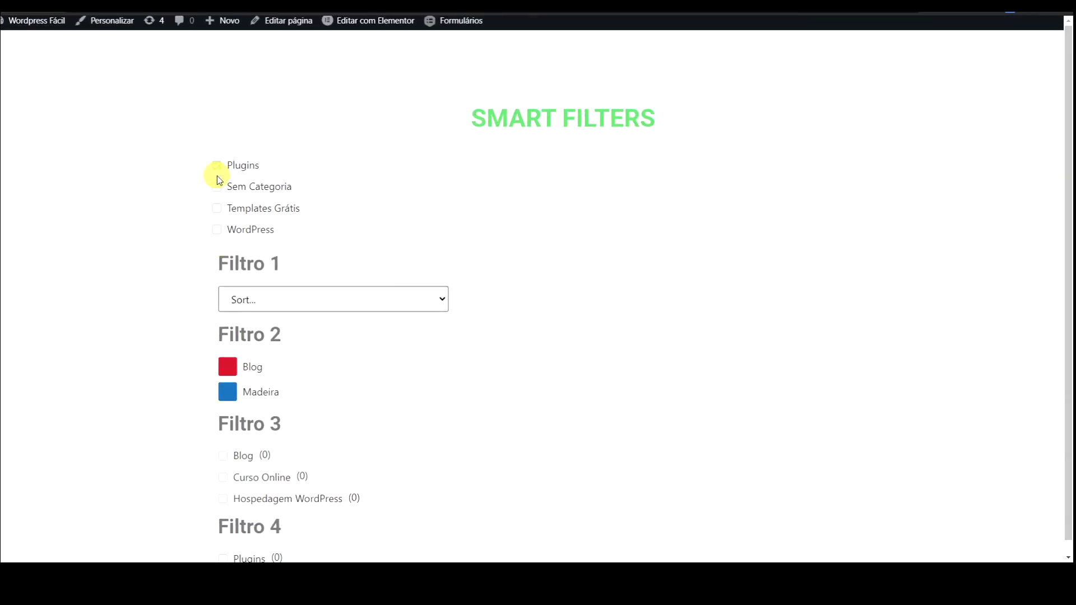
pyautogui.click(216, 187)
pyautogui.click(218, 209)
pyautogui.click(223, 456)
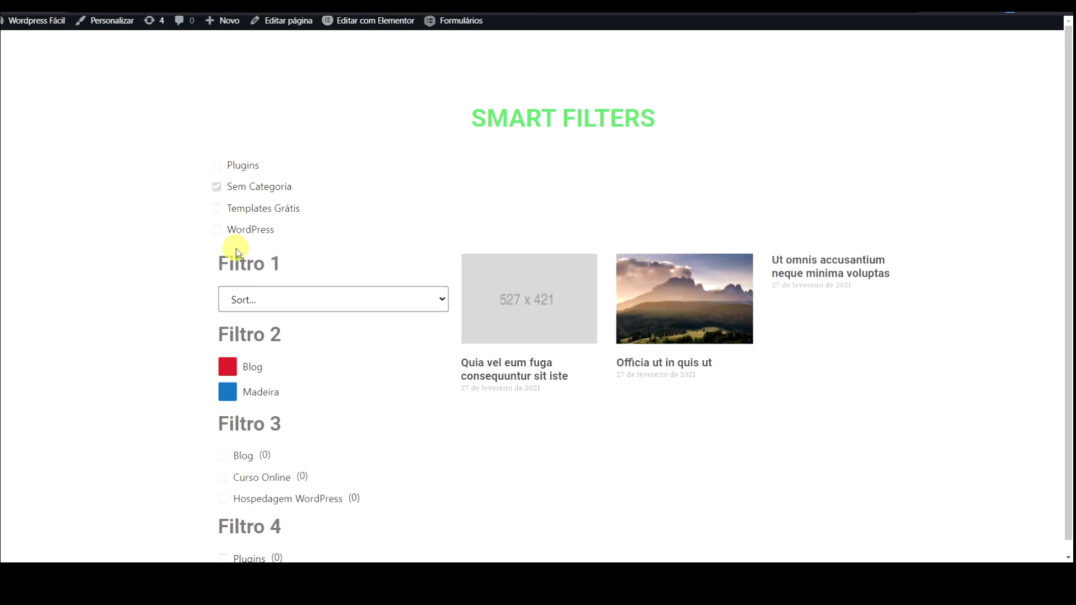
pyautogui.click(218, 166)
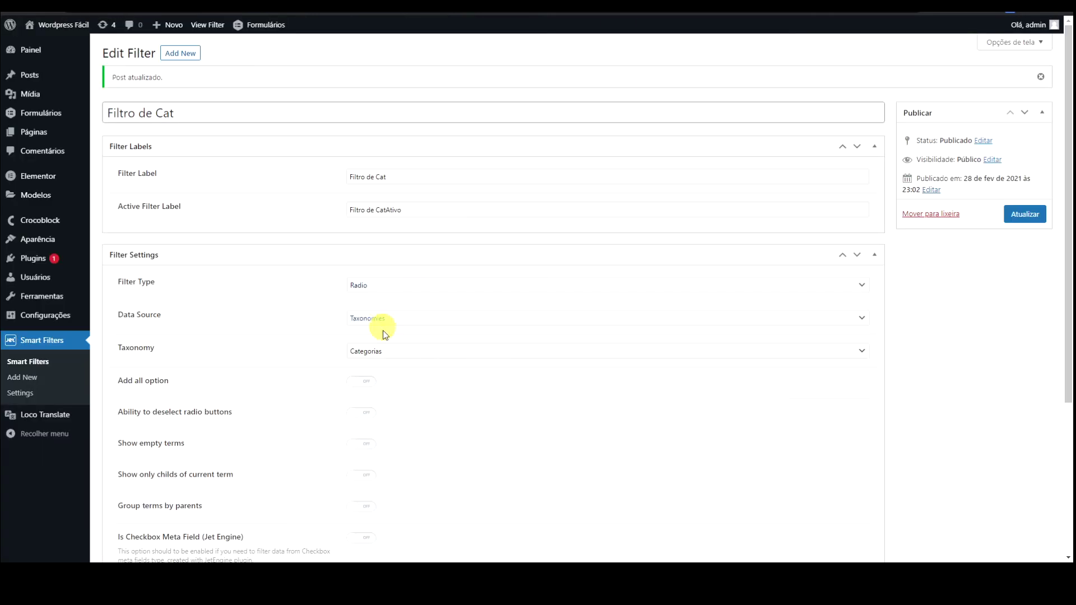
# - Set the filter type of Filtro de Cat to Checkboxes list and update the filter
pyautogui.click(381, 351)
pyautogui.click(386, 352)
pyautogui.click(384, 285)
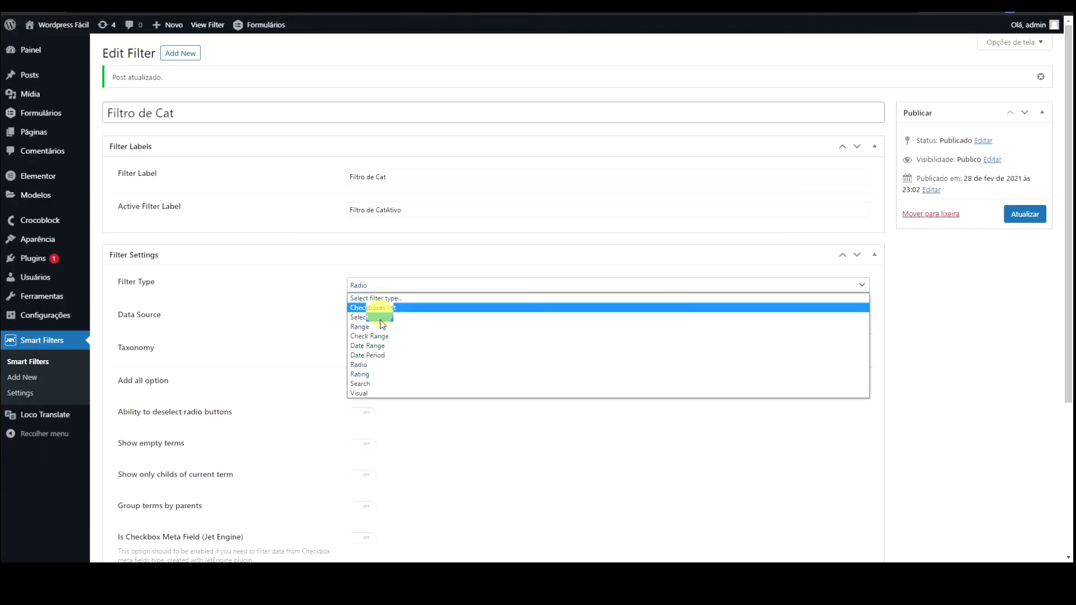
pyautogui.click(387, 307)
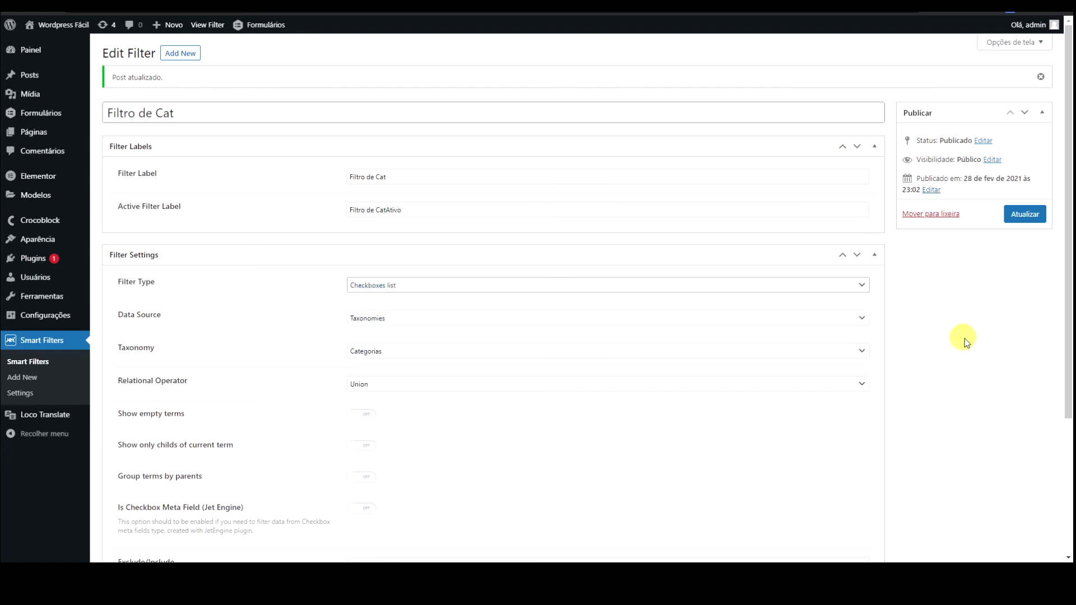
pyautogui.click(1024, 215)
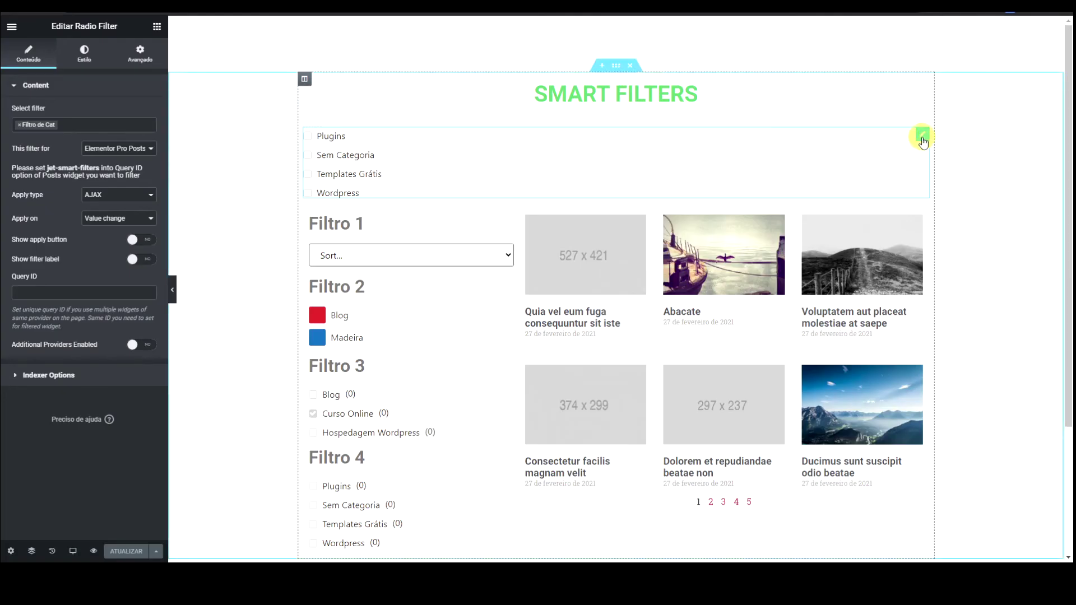
# - Delete the radio filter widget above Filtro 1 and update the Elementor page
pyautogui.rightClick(919, 136)
pyautogui.click(923, 301)
pyautogui.click(117, 553)
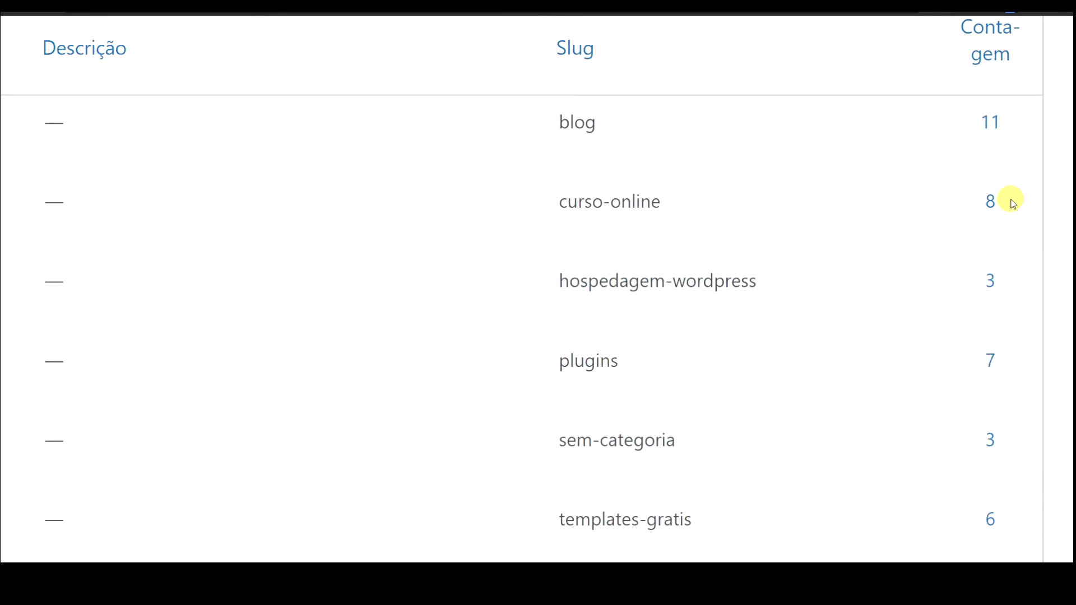
# - Review the post count of each category in the WordPress categories list
pyautogui.scroll(-5, 1009, 202)
pyautogui.scroll(3, 1011, 203)
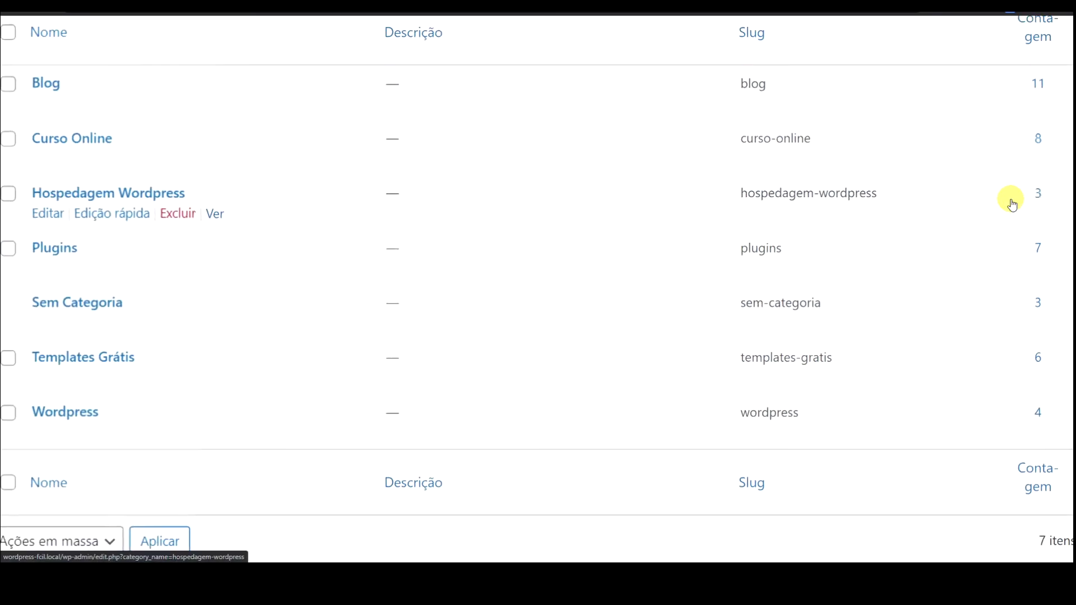
pyautogui.hscroll(1, 1014, 205)
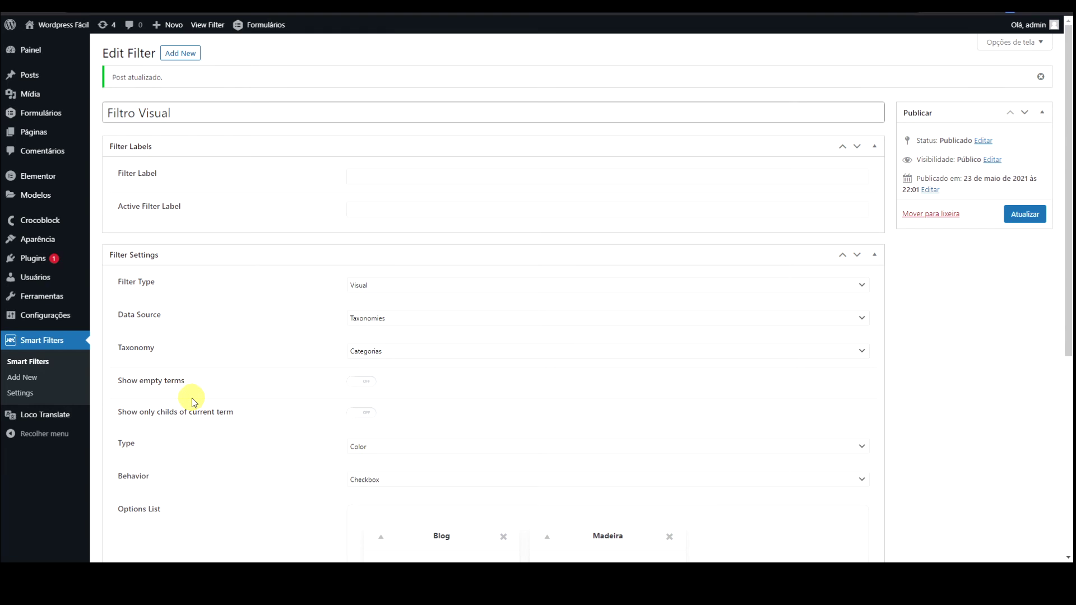
# - Select all filters in the Smart Filters list and run Index Filters
pyautogui.click(41, 364)
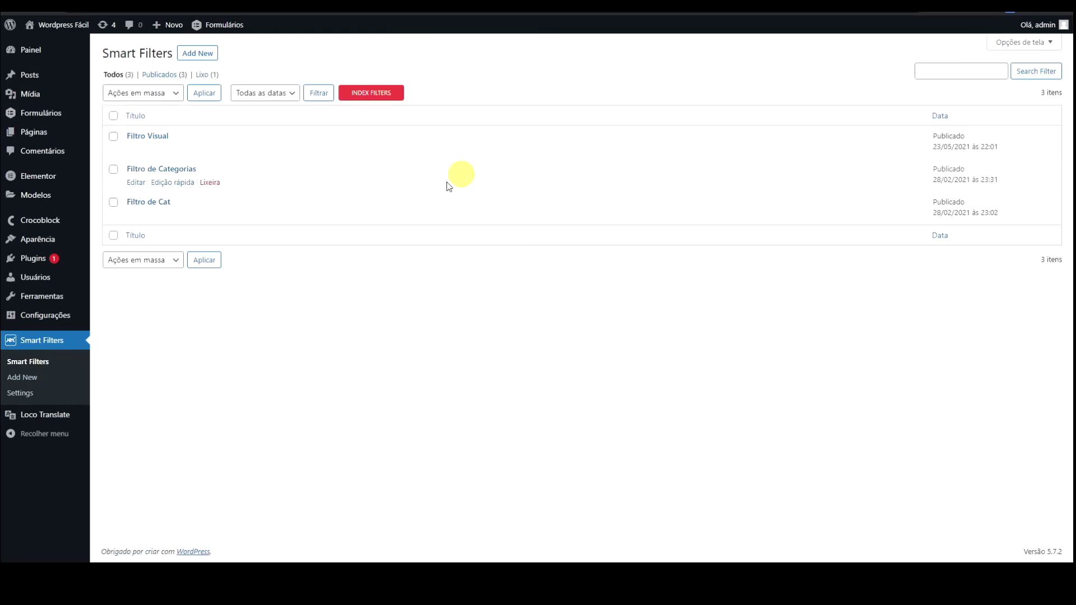
pyautogui.click(112, 118)
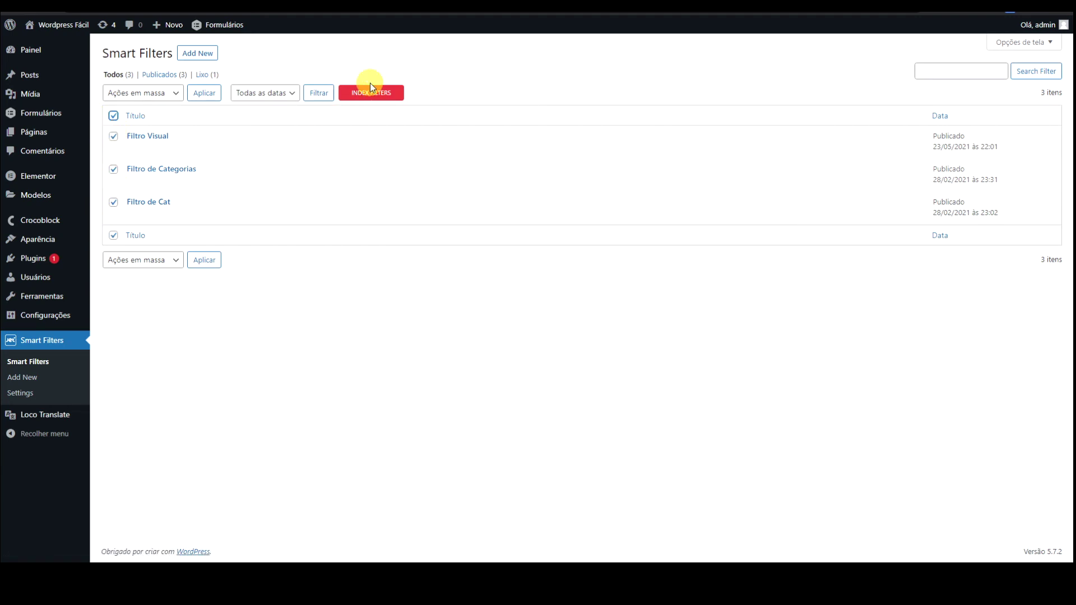
pyautogui.click(347, 96)
pyautogui.click(378, 96)
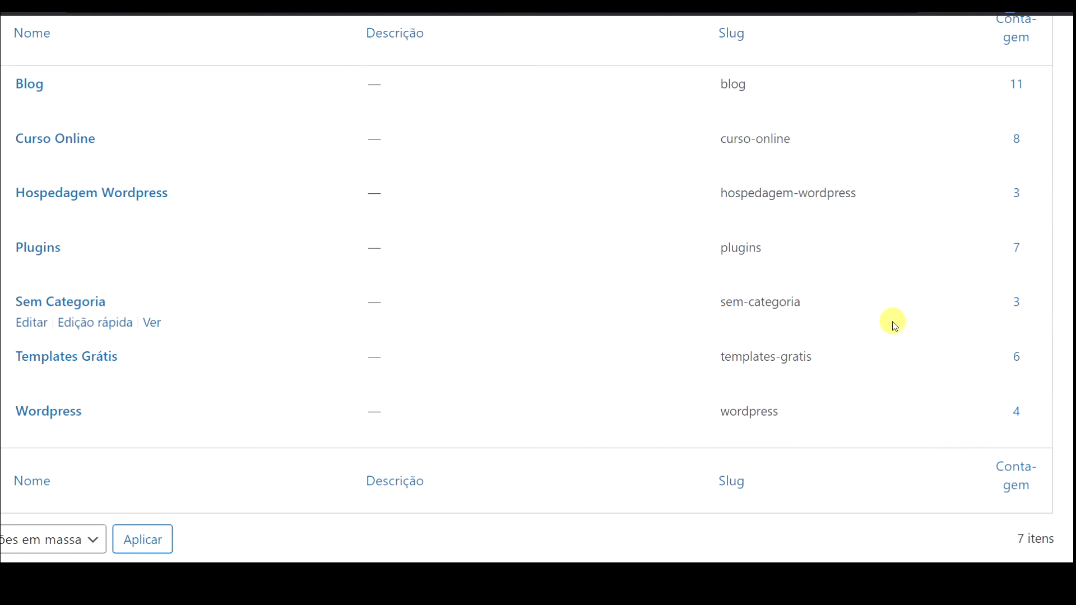
# - Return to the Smart Filters list and run Index Filters again with all filters selected
pyautogui.click(435, 54)
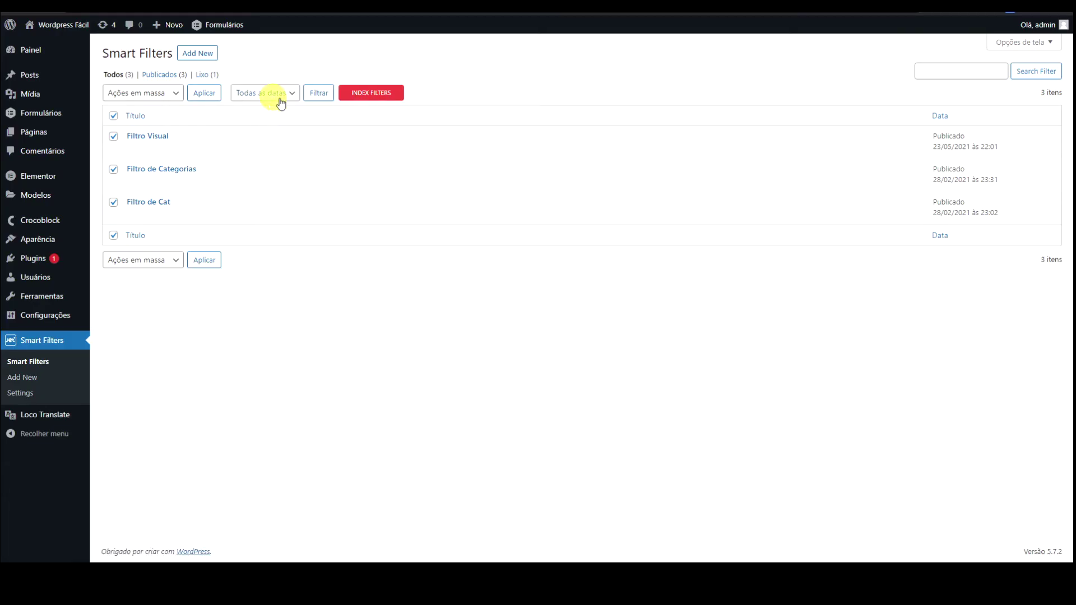
pyautogui.click(378, 94)
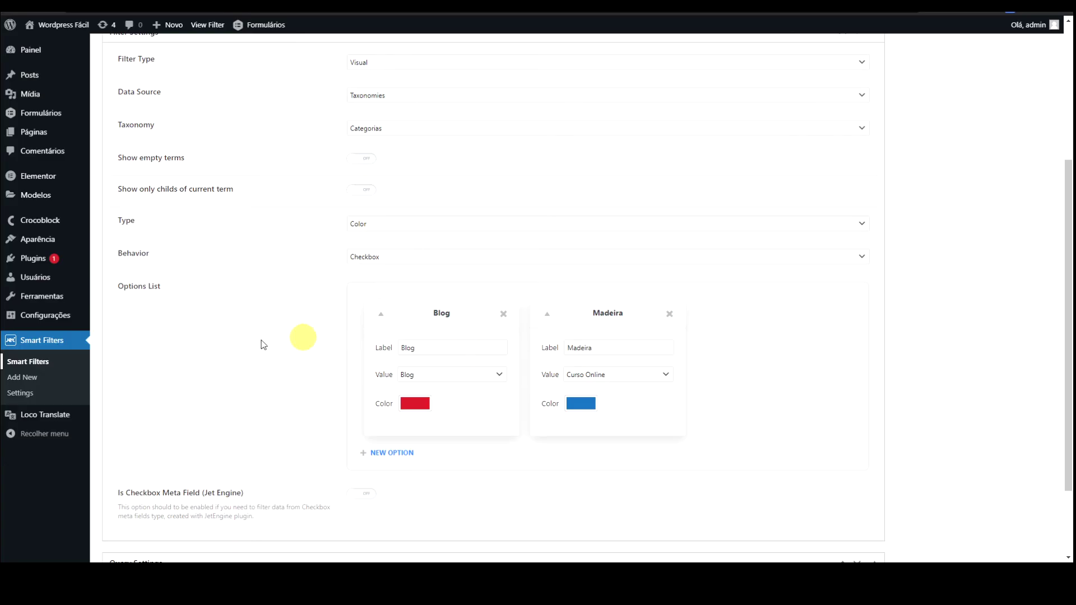
# - Examine the Filtro Visual filter settings, including the label, category value choices and color picker of the Blog option
pyautogui.scroll(5, 252, 325)
pyautogui.scroll(-3, 283, 276)
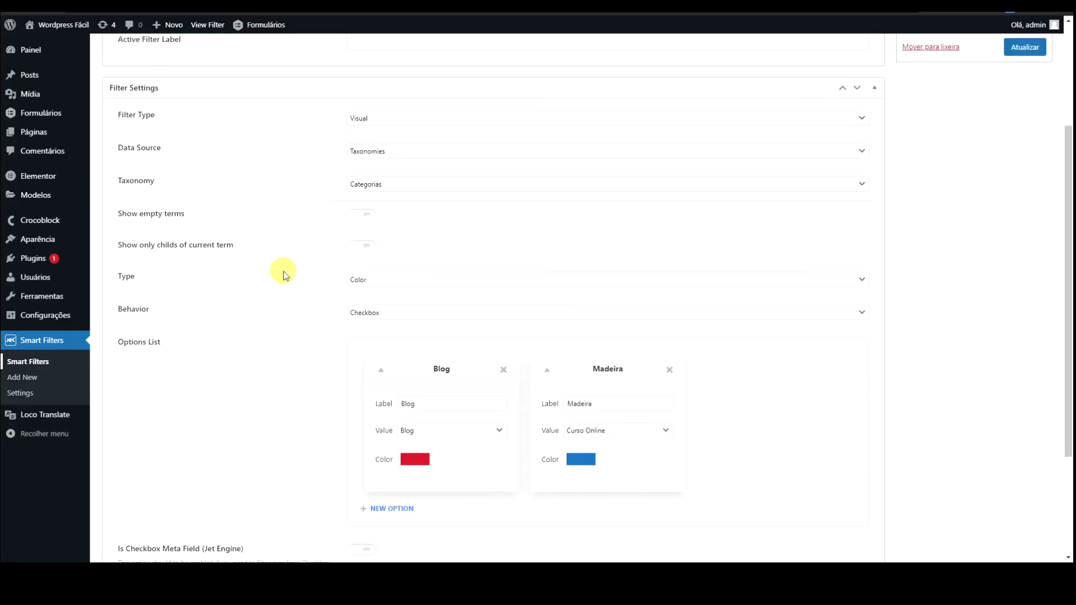
pyautogui.scroll(-3, 429, 415)
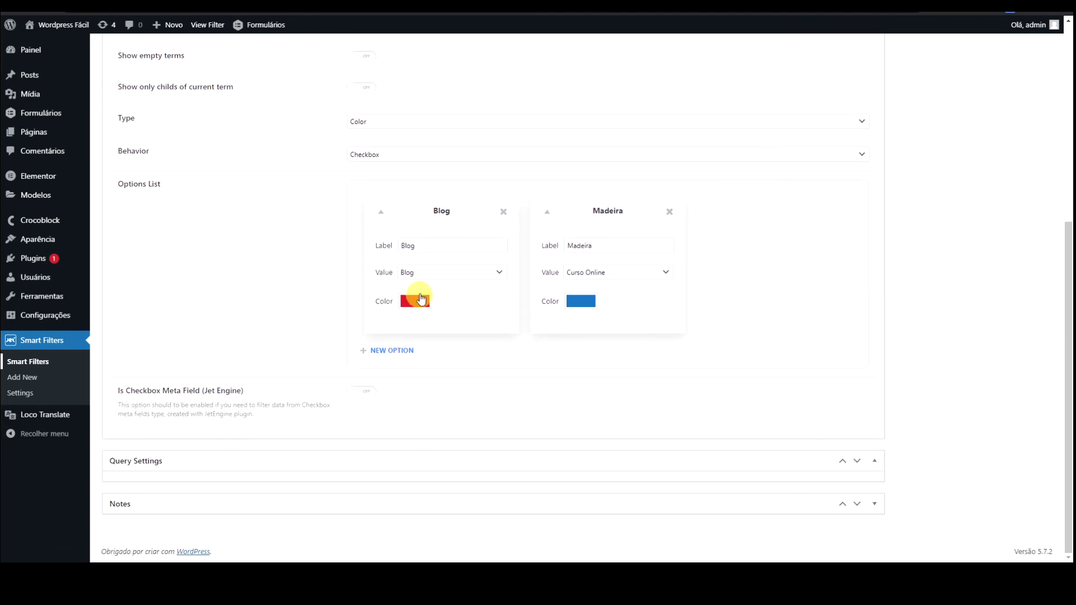
pyautogui.moveTo(425, 245); pyautogui.dragTo(392, 243)
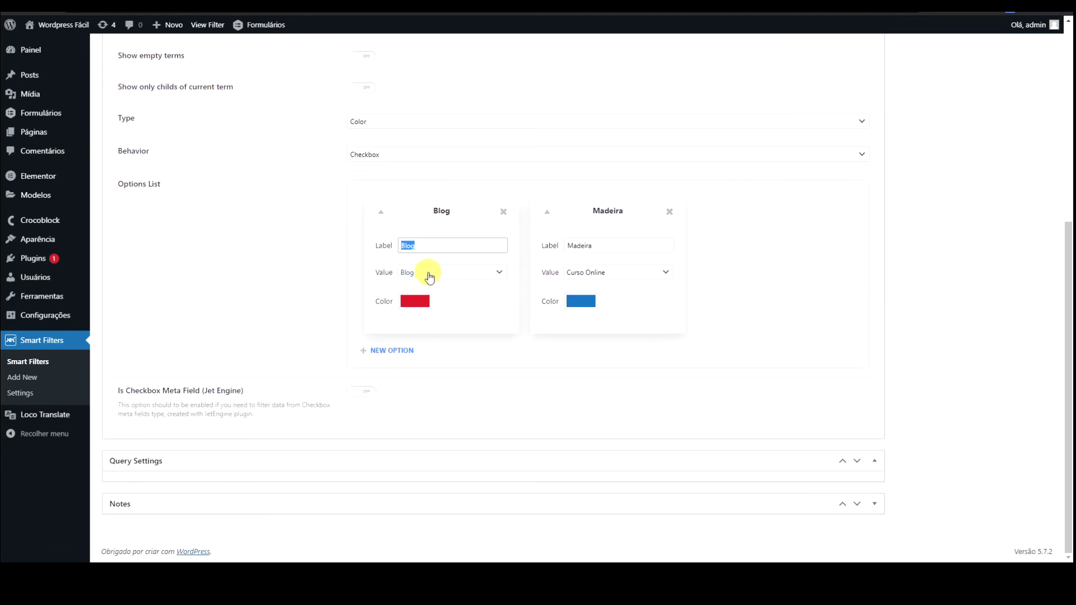
pyautogui.click(428, 273)
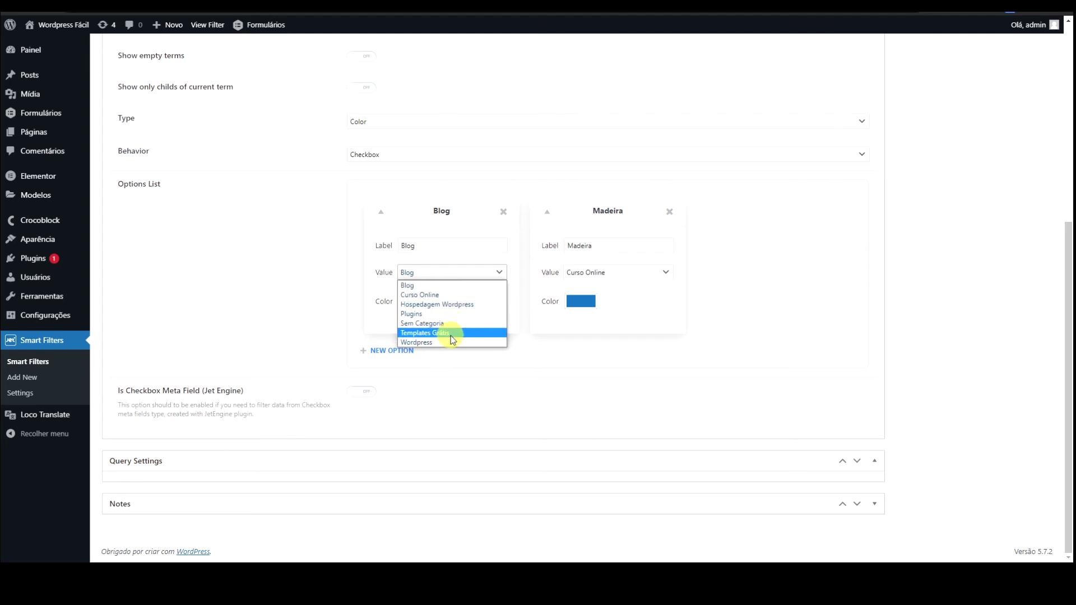
pyautogui.click(371, 280)
pyautogui.click(413, 302)
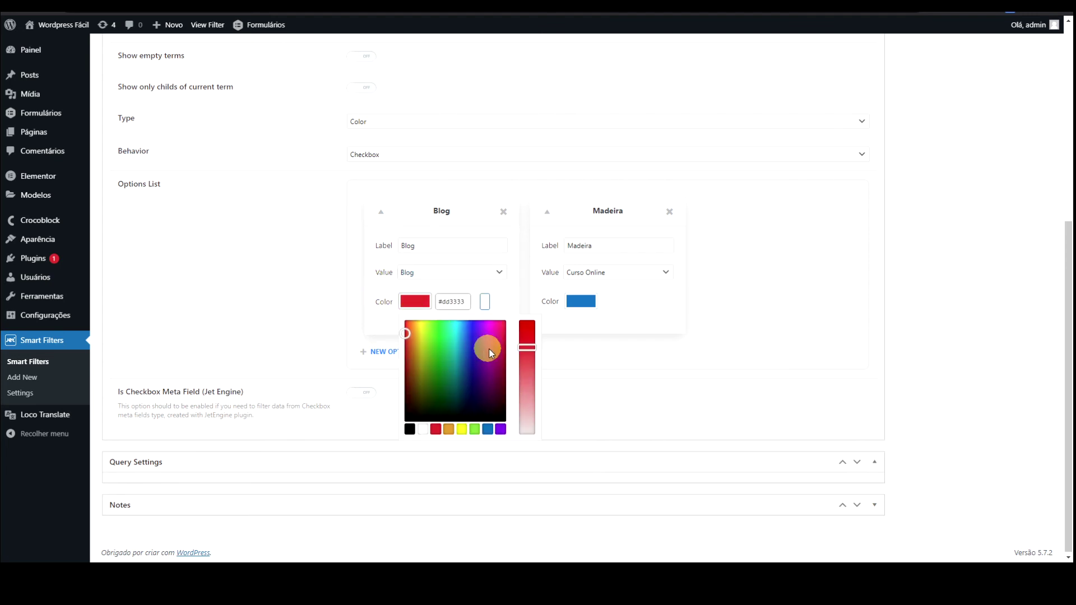
pyautogui.click(363, 270)
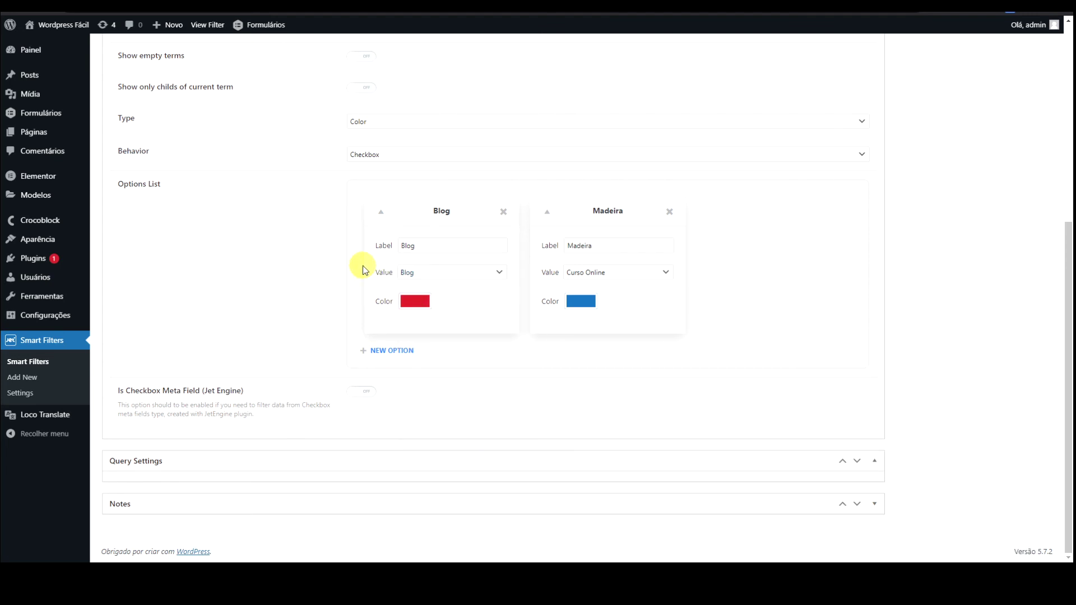
# - Add two blank options to the visual filter's options list, inspect their fields, and delete both
pyautogui.click(391, 351)
pyautogui.click(389, 351)
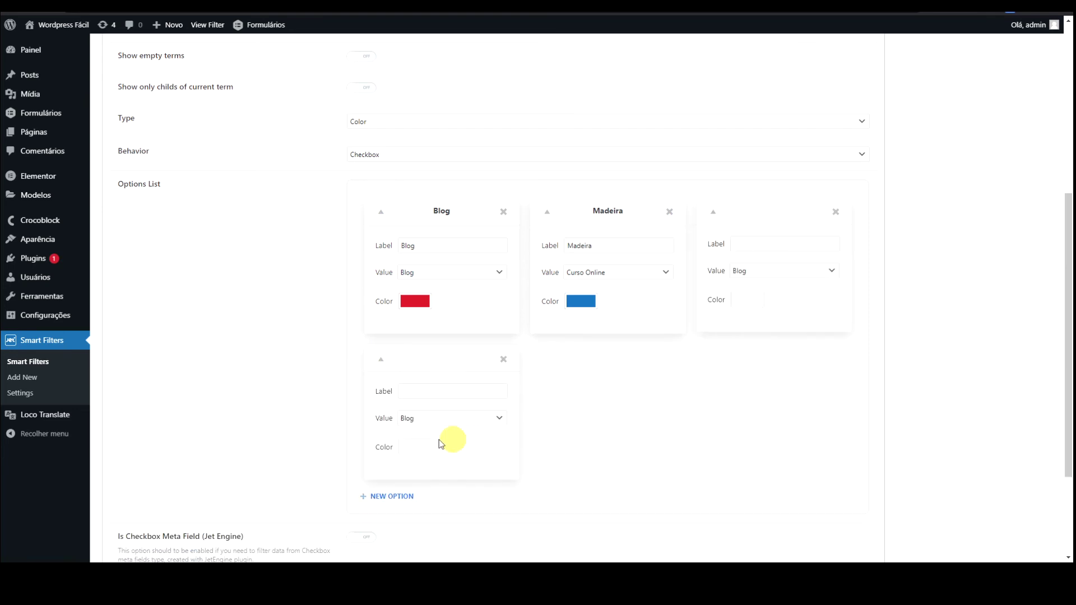
pyautogui.click(443, 391)
pyautogui.click(426, 418)
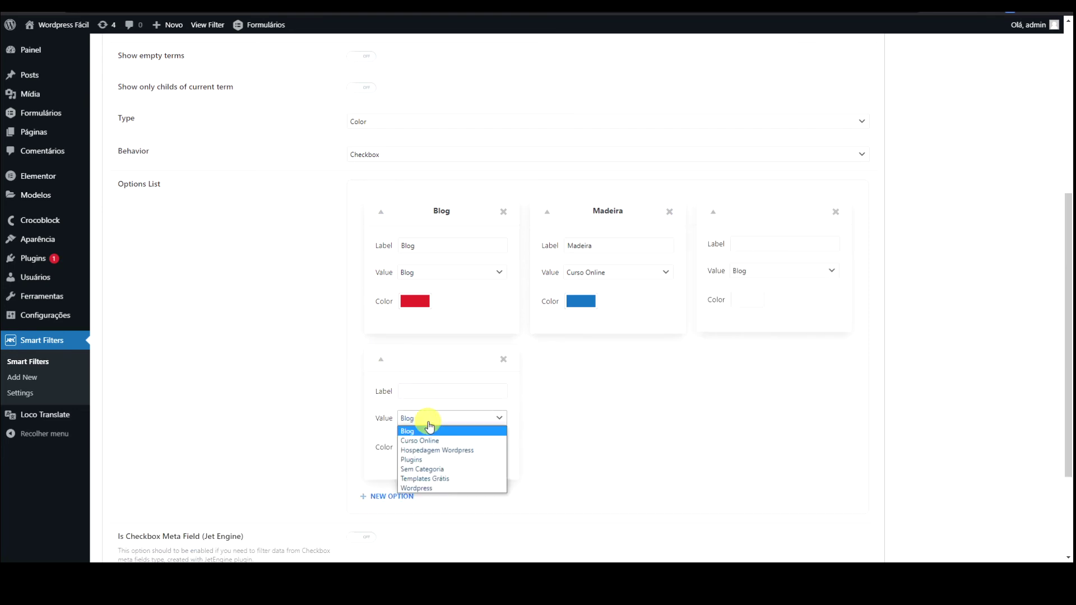
pyautogui.click(583, 437)
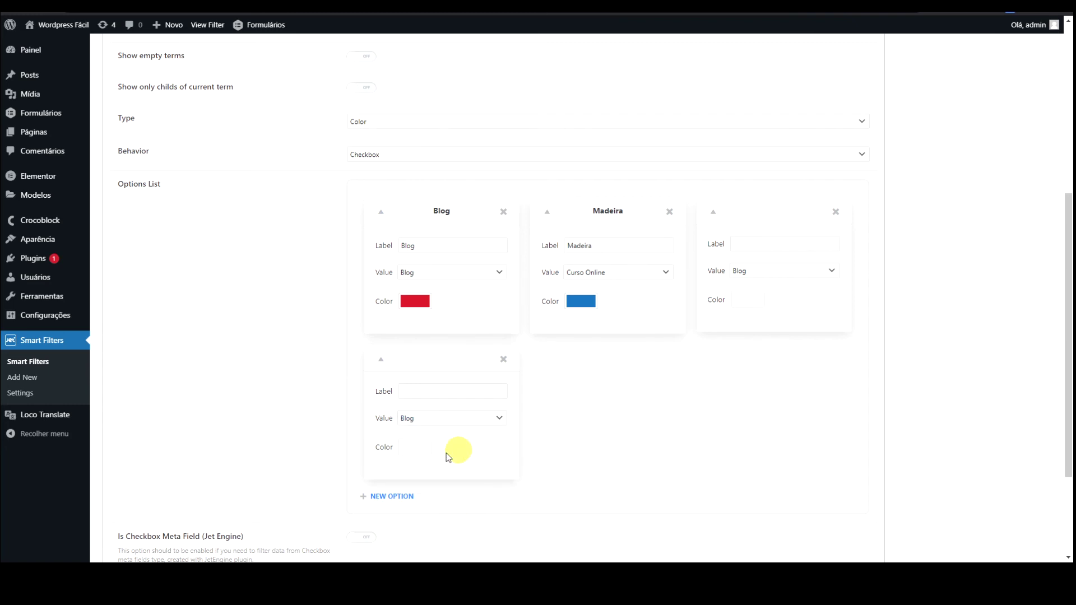
pyautogui.click(499, 361)
pyautogui.moveTo(673, 210); pyautogui.dragTo(481, 211)
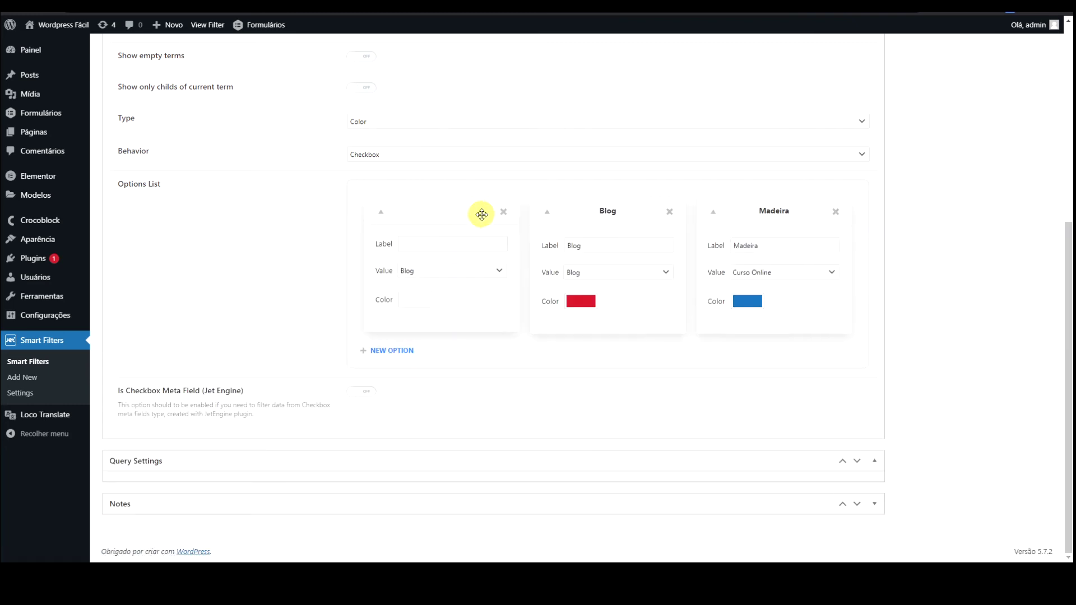
pyautogui.click(503, 213)
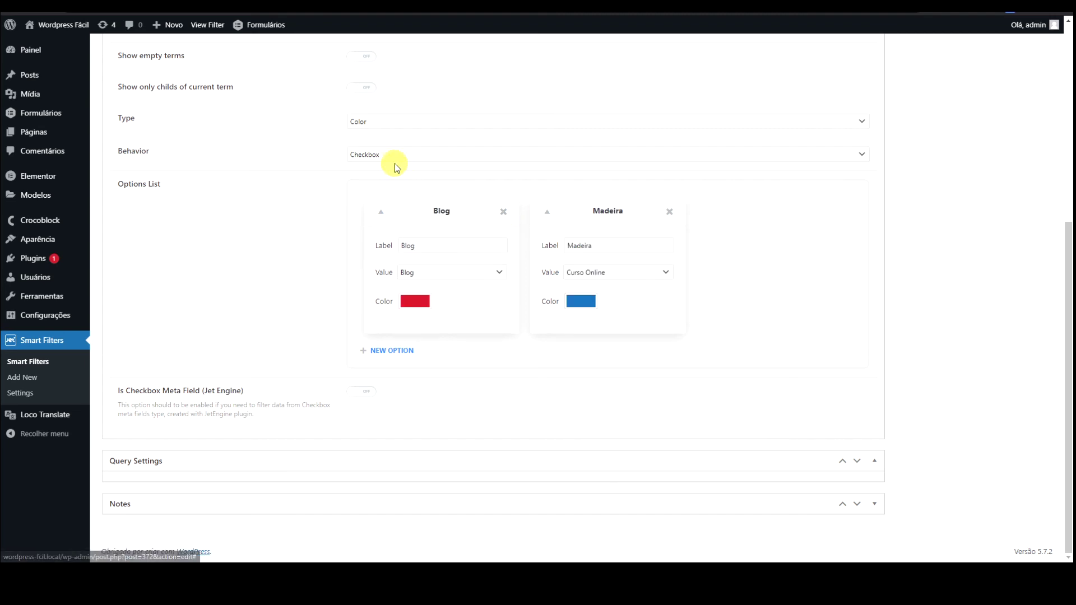
# - Change the visual filter's Type to Image and assign the white WordPress Fácil logo to the Blog option
pyautogui.click(371, 120)
pyautogui.click(365, 155)
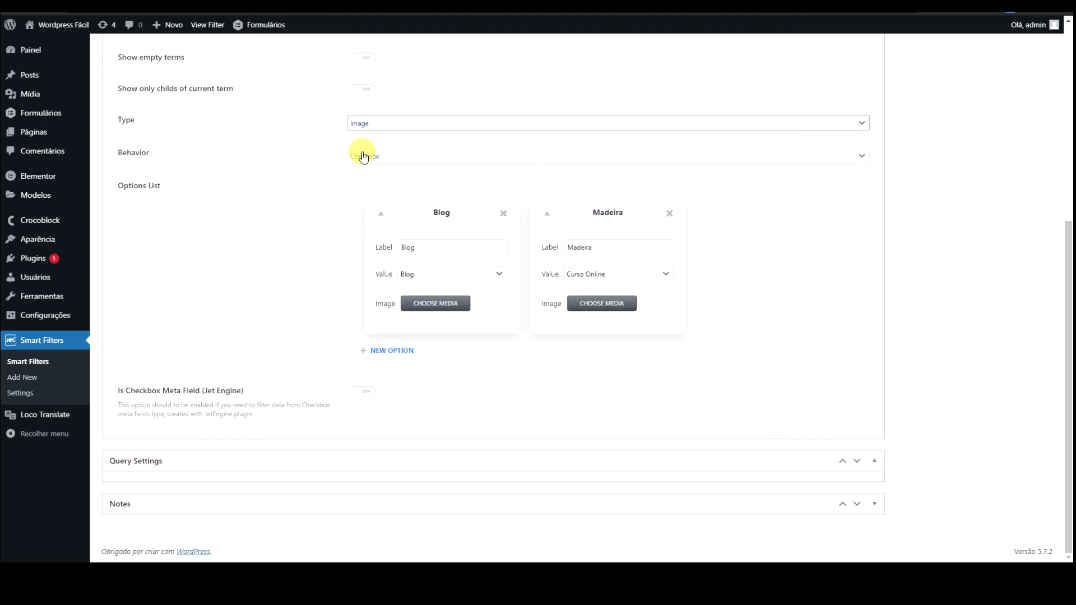
pyautogui.click(440, 306)
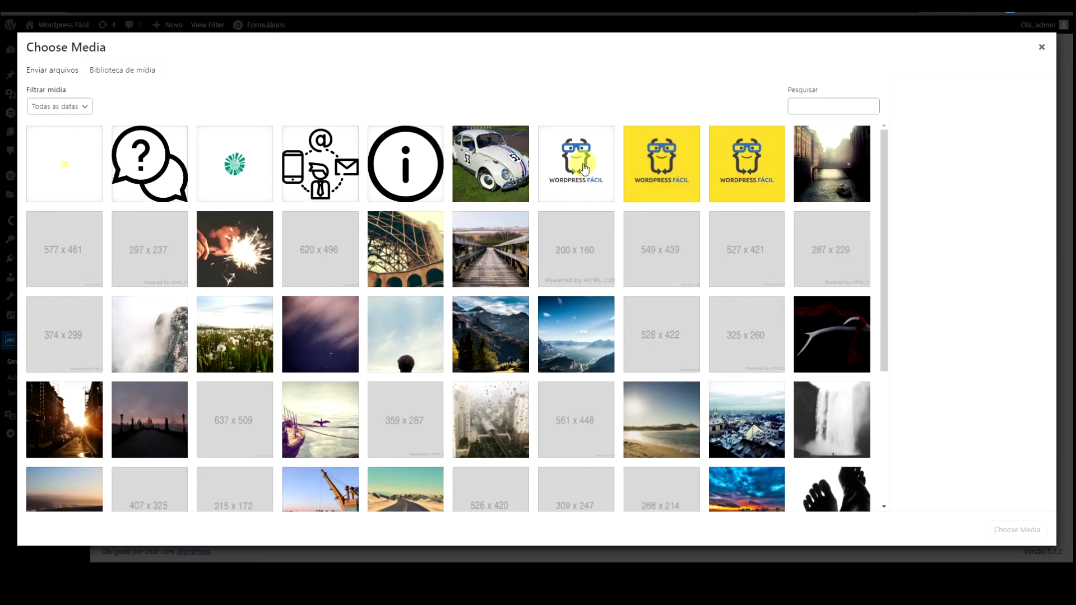
pyautogui.click(559, 180)
pyautogui.click(1013, 533)
# - Assign the yellow image cropped-logo-amarela-scaled-1.jpg to the Madeira option and update the visual filter
pyautogui.click(594, 307)
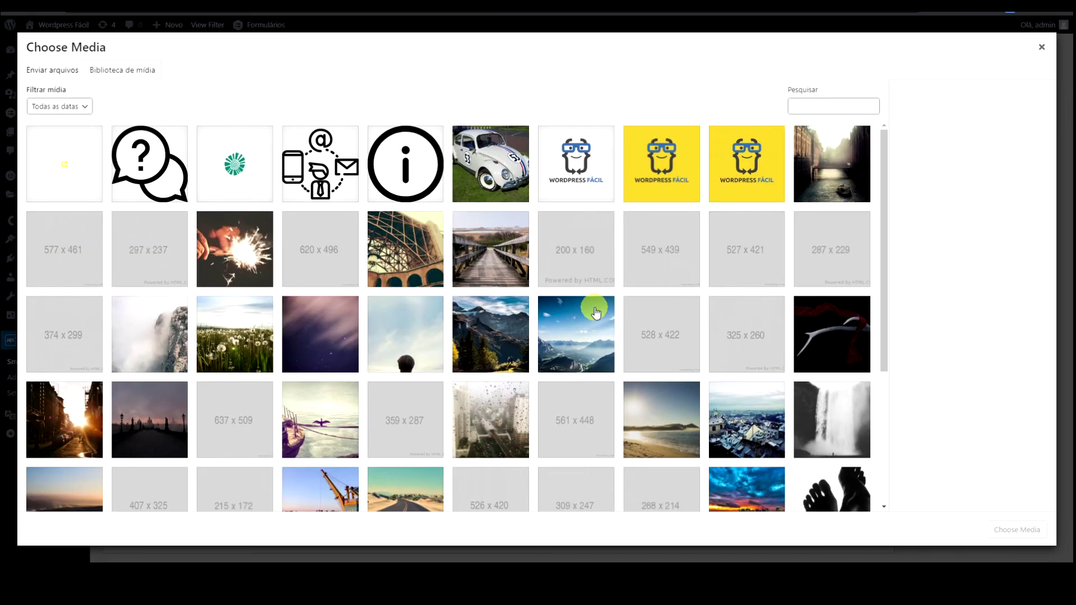
pyautogui.click(666, 181)
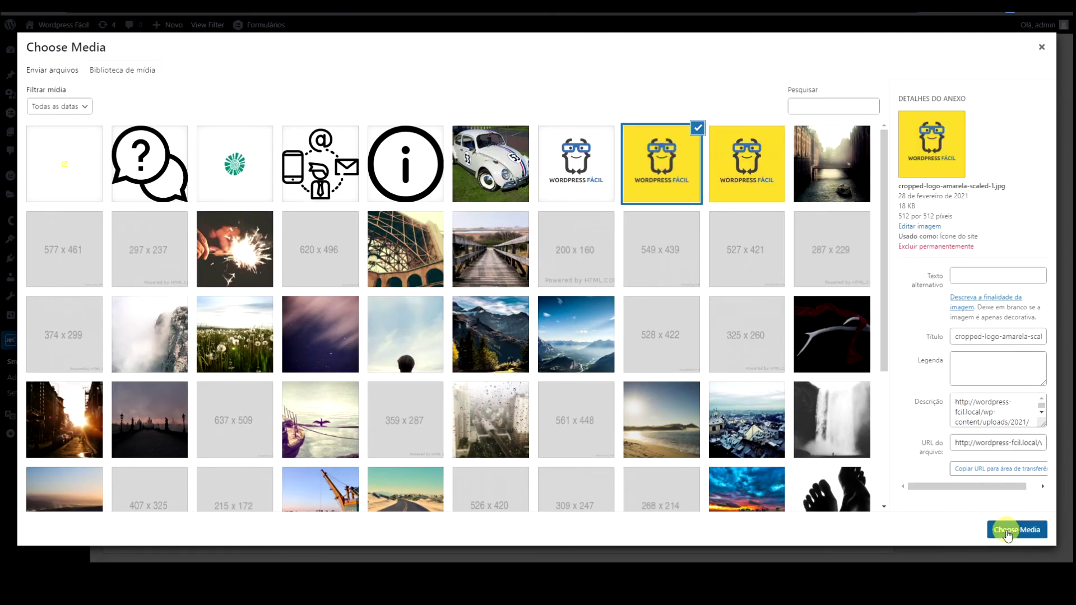
pyautogui.click(1017, 530)
pyautogui.scroll(5, 953, 250)
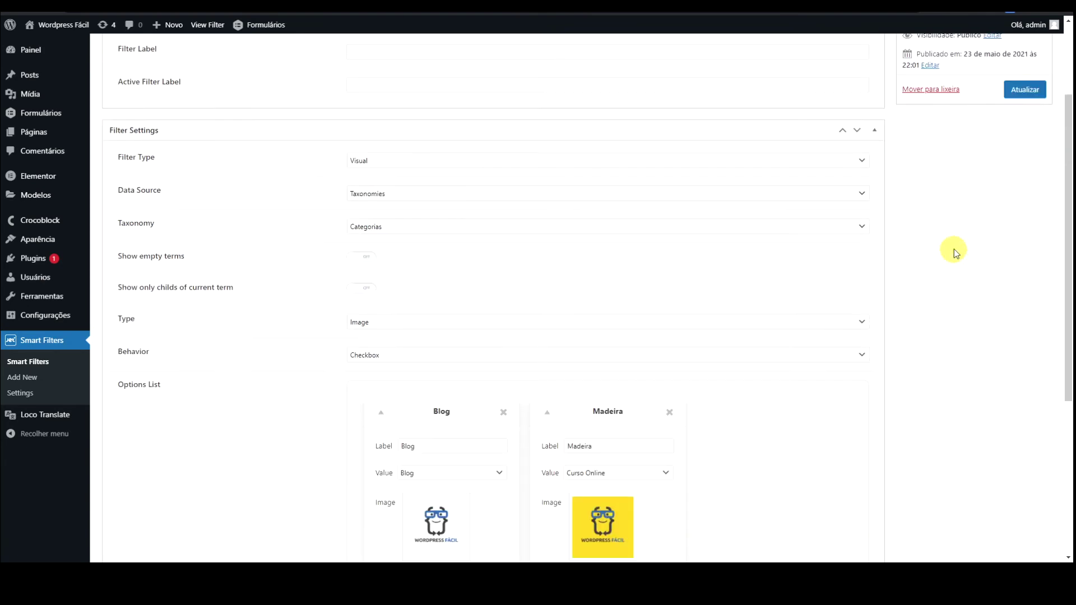
pyautogui.click(1033, 171)
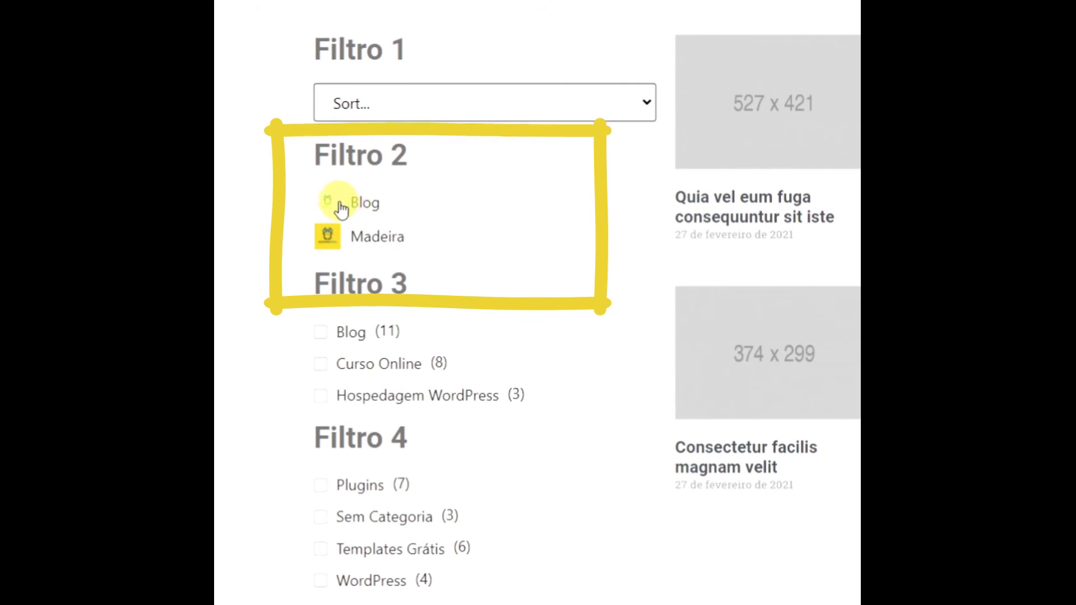
# - Test the Madeira and Blog image options under Filtro 2 on the published page
pyautogui.click(328, 240)
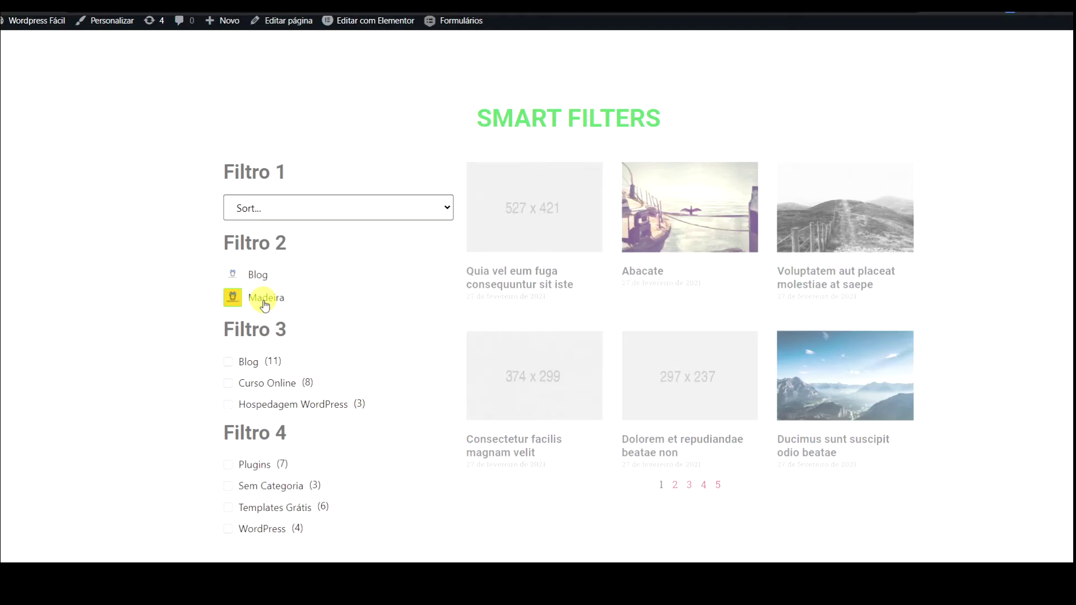
pyautogui.click(261, 275)
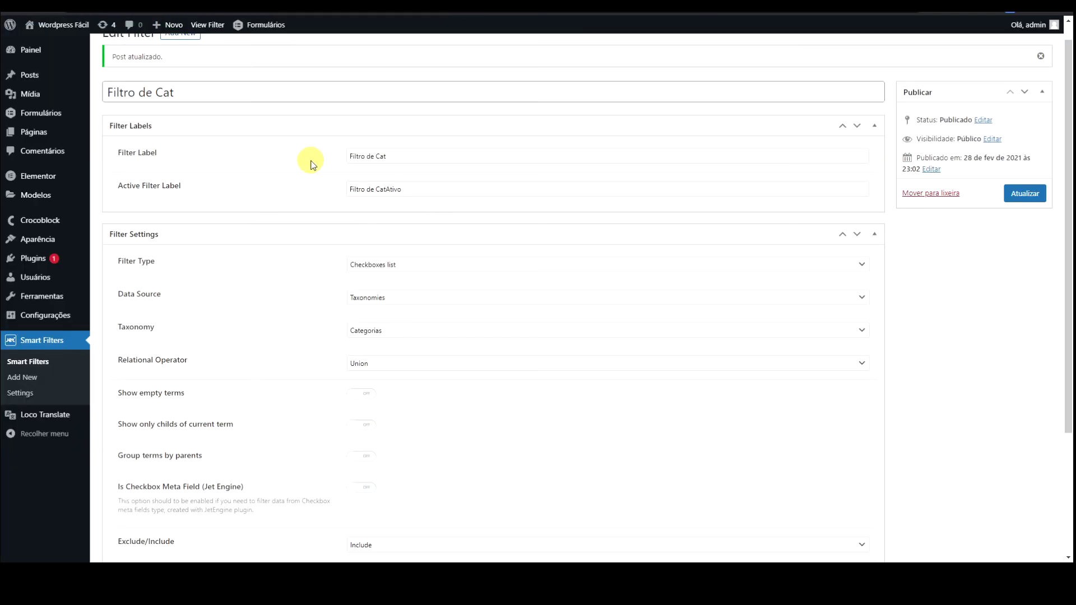
# - Check the taxonomy choices of Filtro de Cat and add Hospedagem Wordpress to its included items
pyautogui.scroll(-3, 311, 164)
pyautogui.click(382, 168)
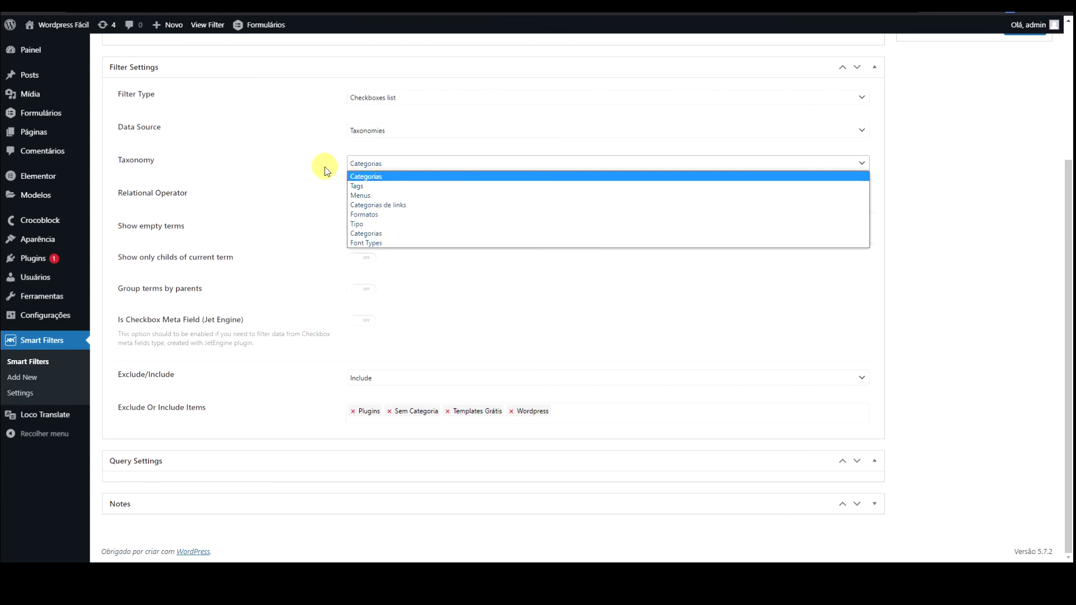
pyautogui.click(370, 164)
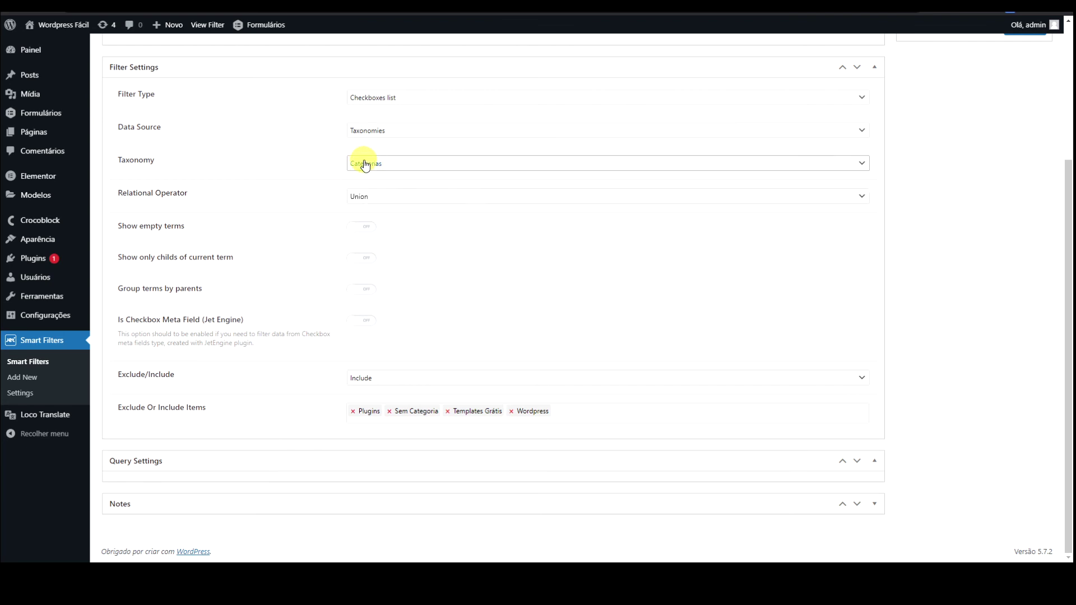
pyautogui.click(578, 414)
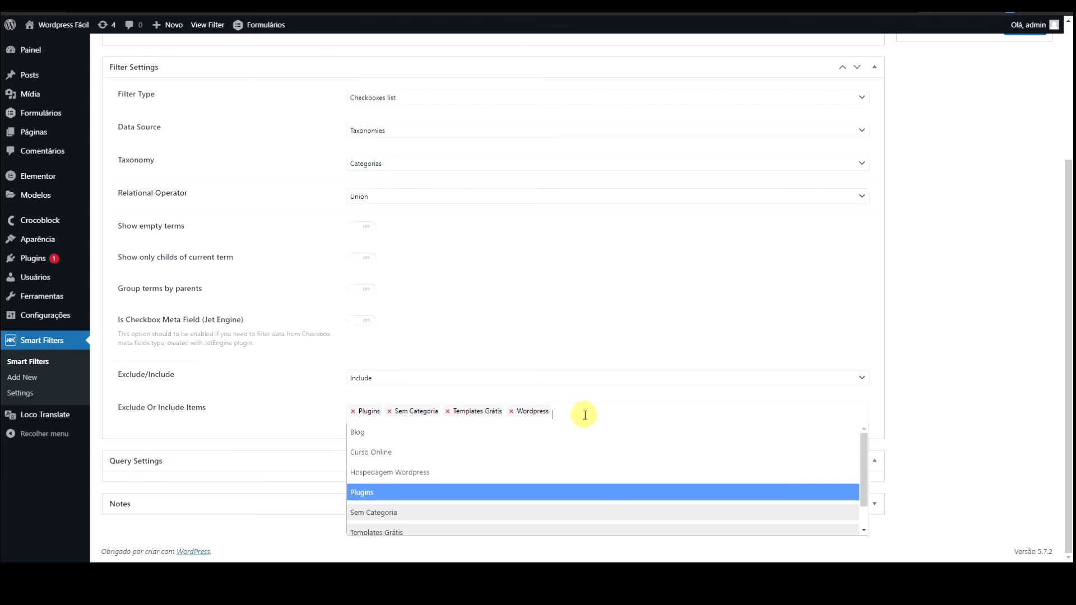
pyautogui.click(411, 476)
pyautogui.click(674, 413)
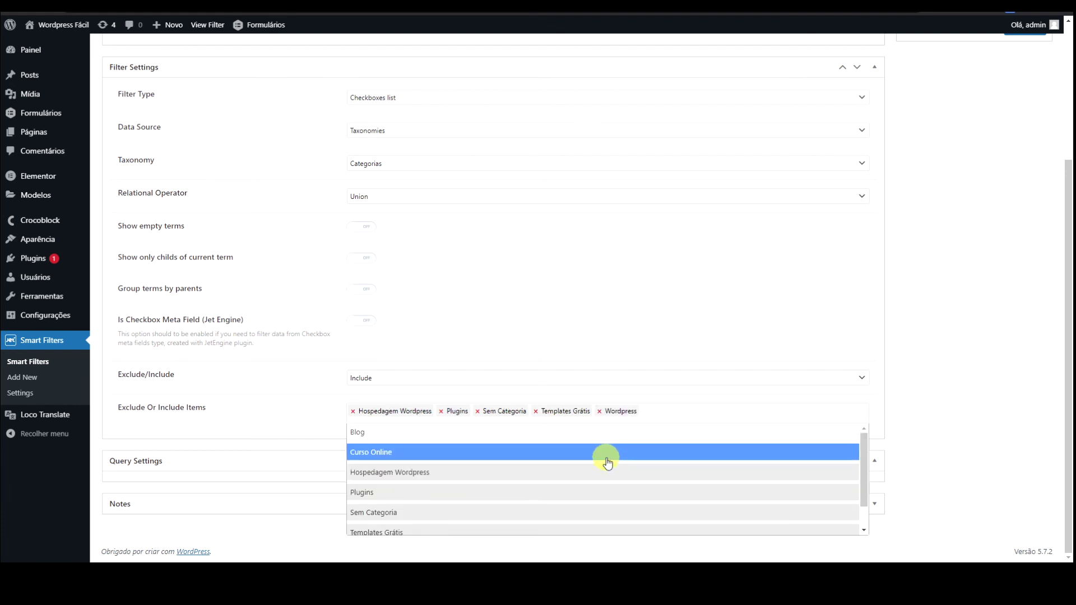
pyautogui.click(298, 399)
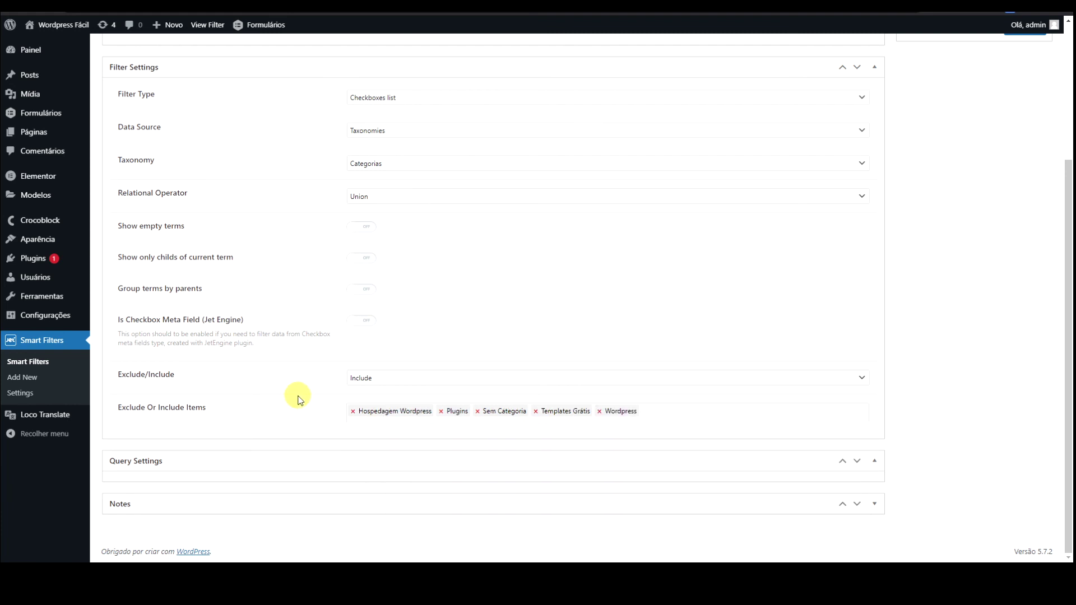
# - Set the taxonomy of Filtro de Cat to Tipo and view the items available for inclusion
pyautogui.hotkey('alt', 'Left')
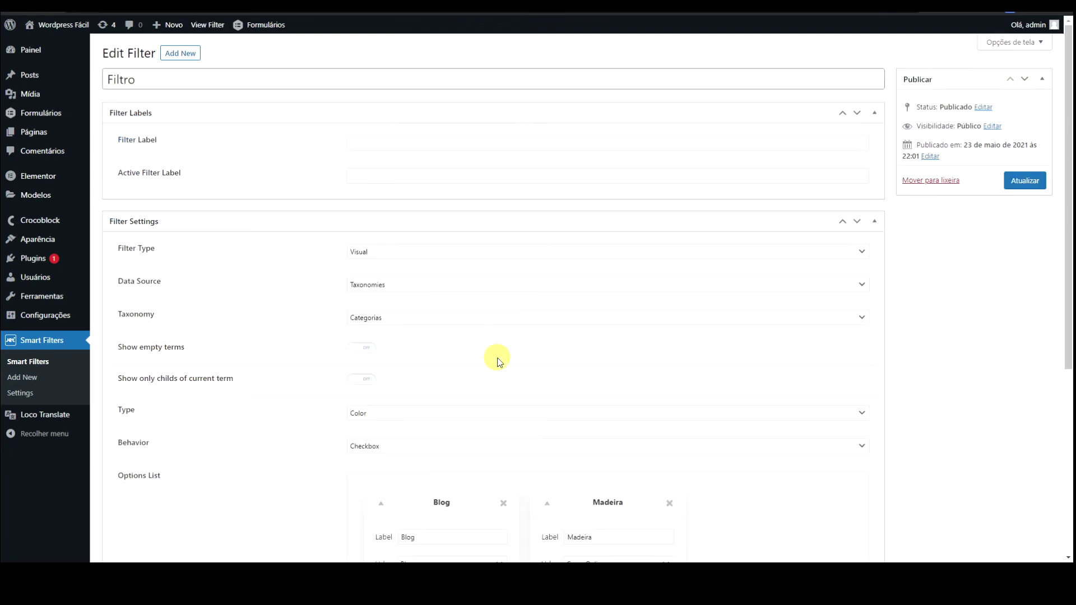
pyautogui.scroll(-3, 496, 382)
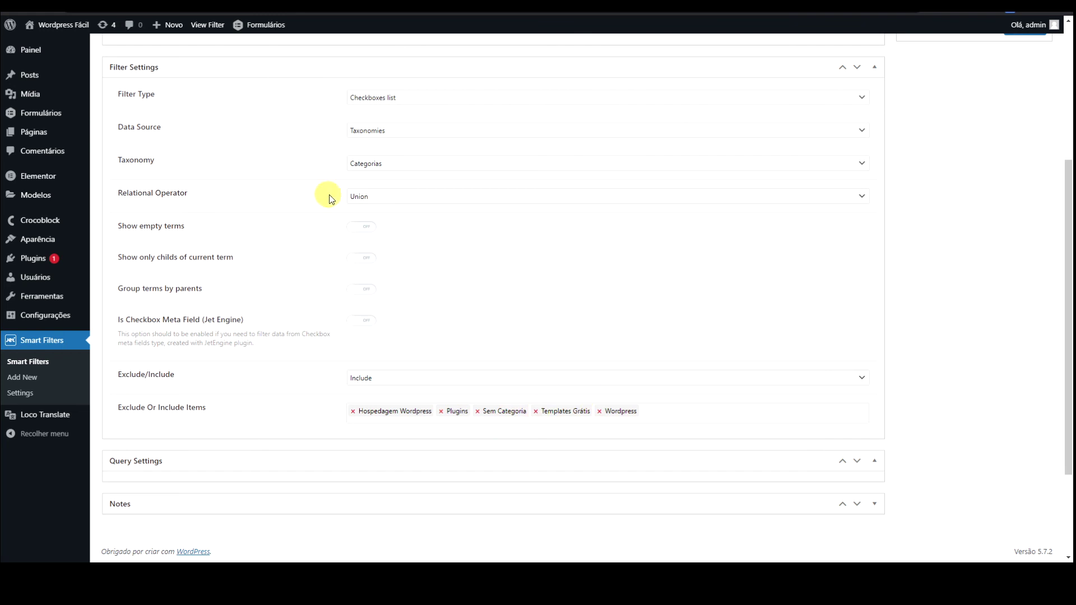
pyautogui.click(367, 165)
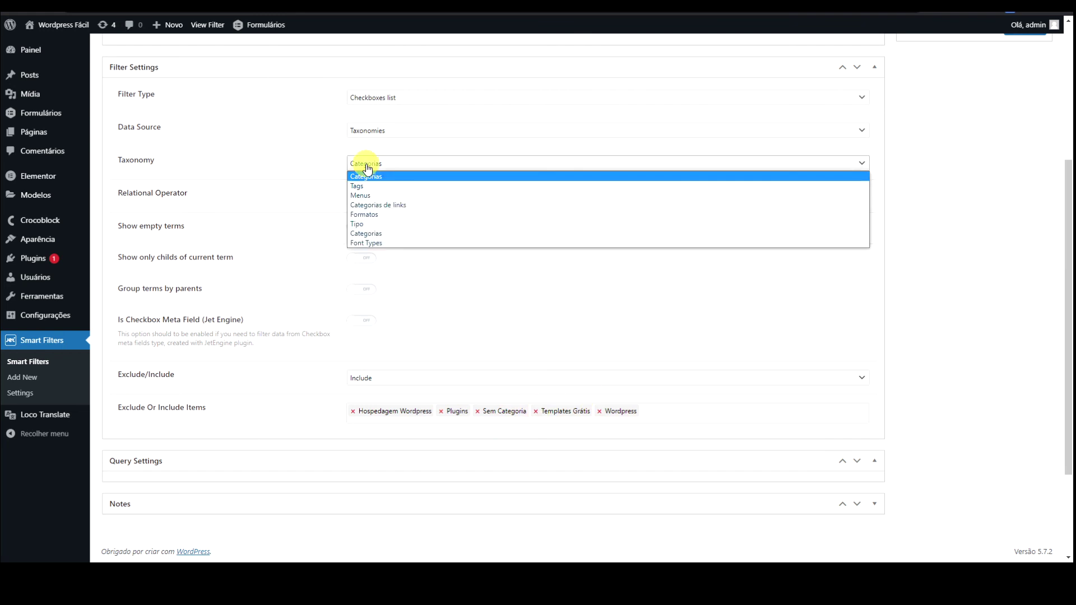
pyautogui.click(388, 224)
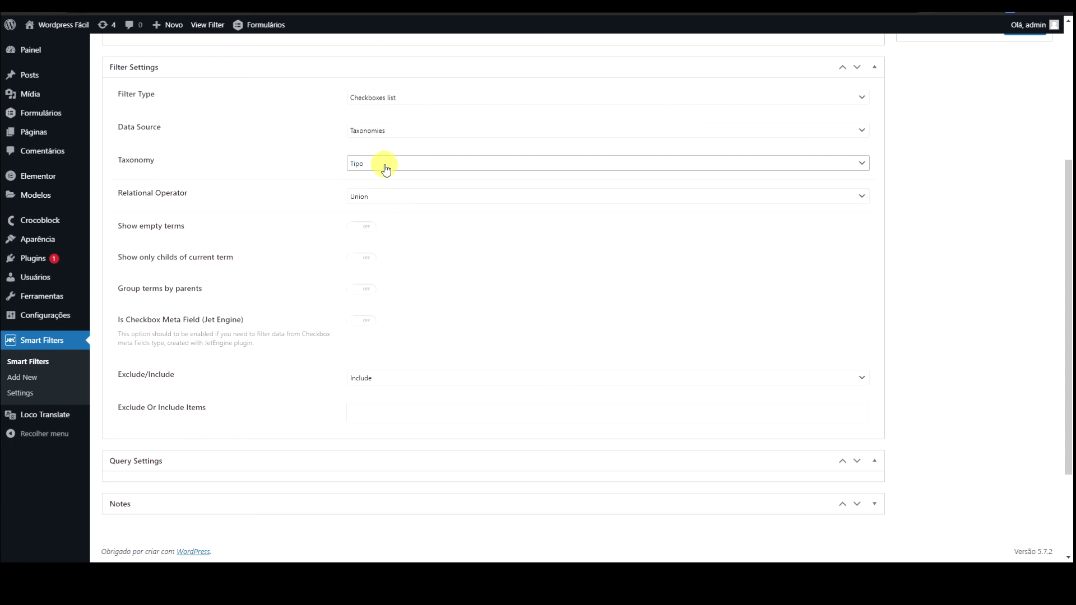
pyautogui.click(409, 420)
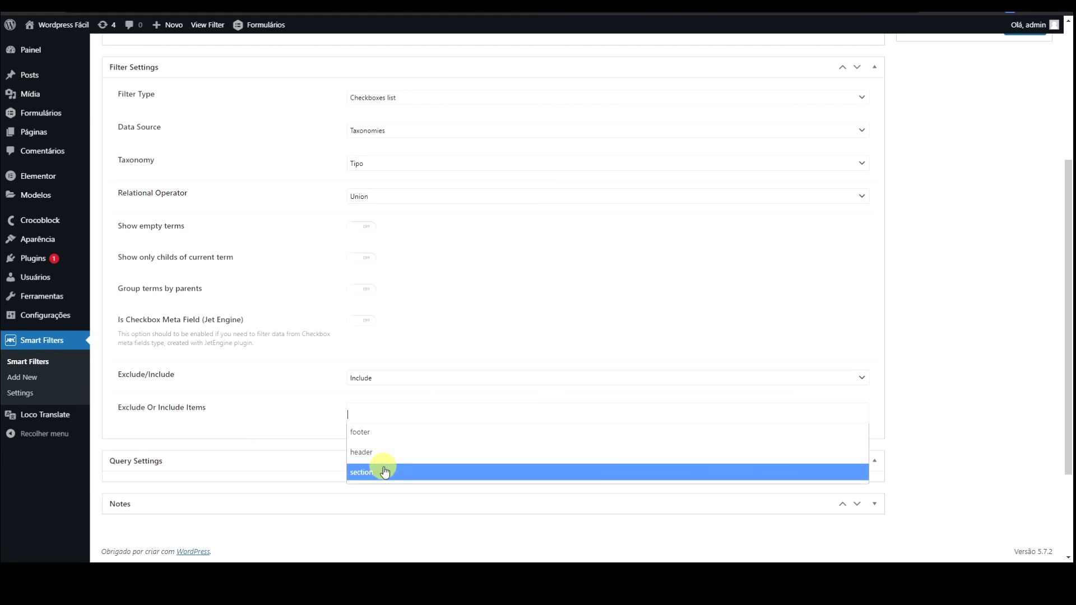
# - Set the taxonomy of Filtro de Cat to Tags and check its available include items and the other taxonomy choices
pyautogui.click(381, 163)
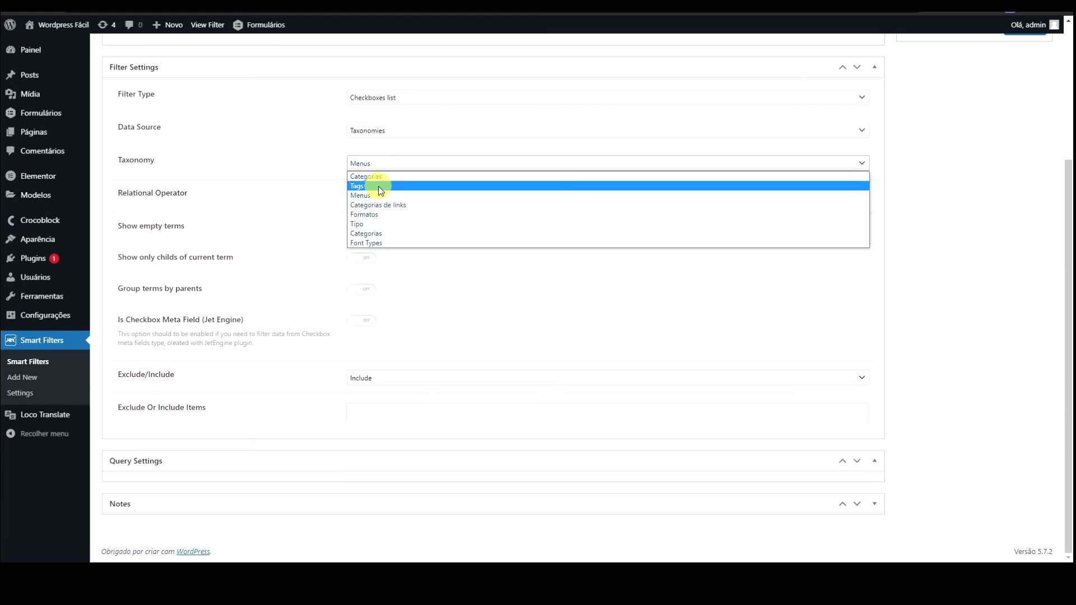
pyautogui.click(401, 186)
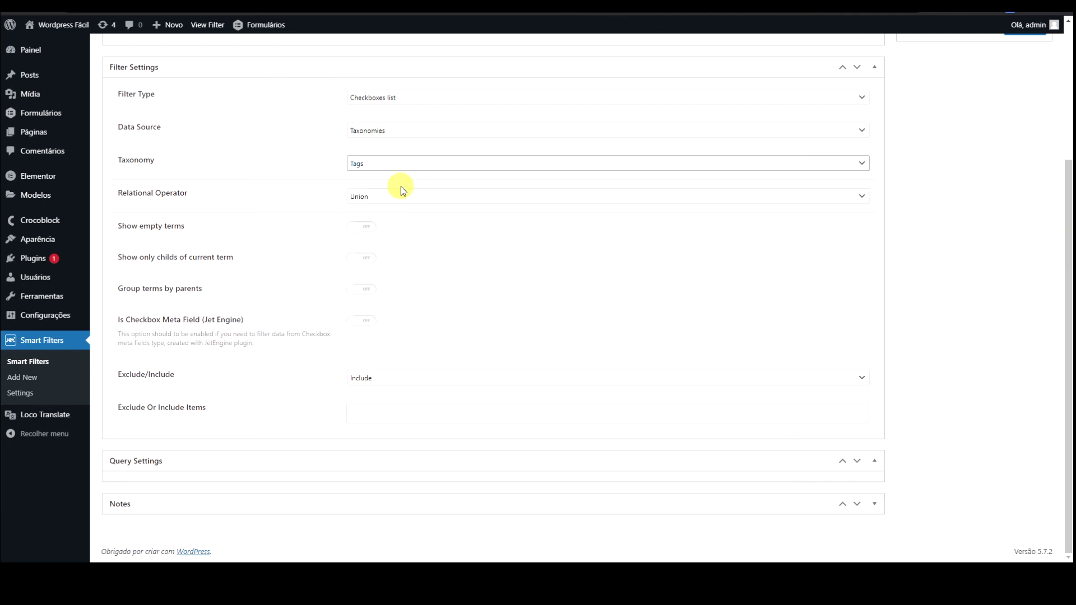
pyautogui.click(384, 409)
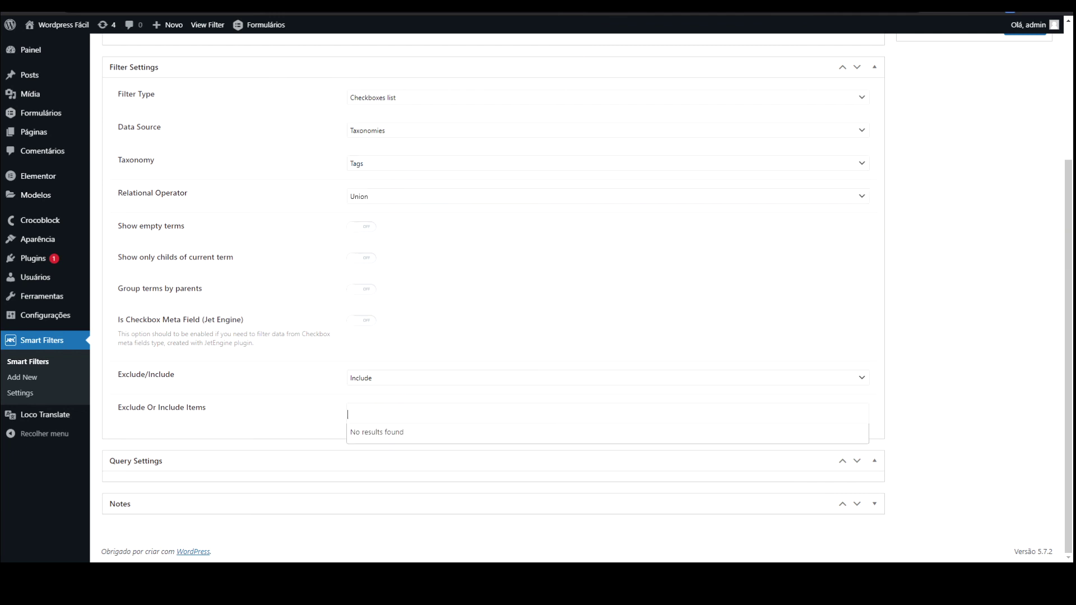
pyautogui.click(379, 164)
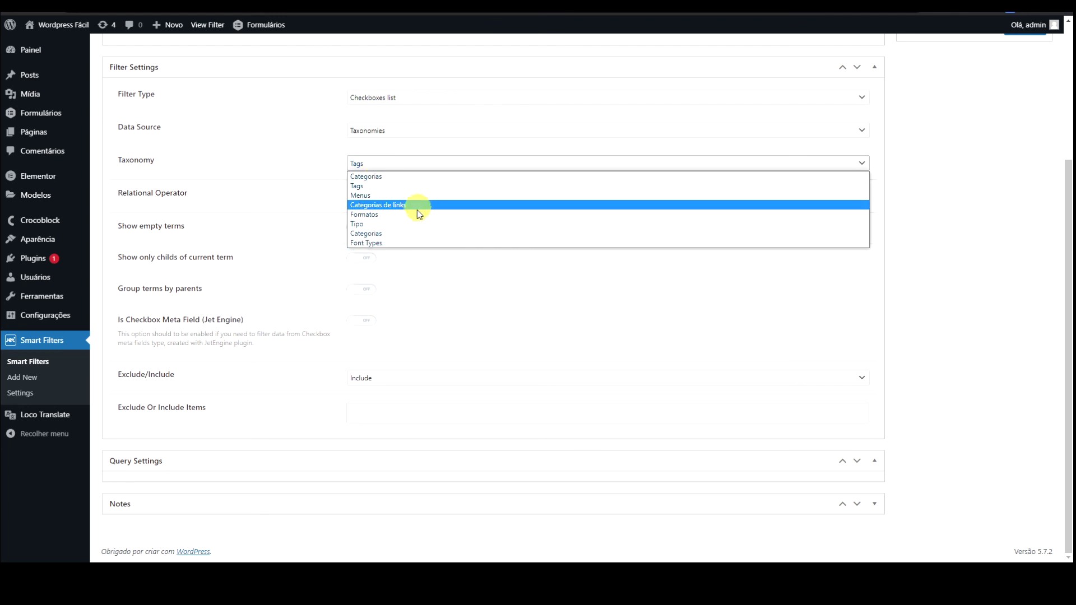
pyautogui.click(330, 224)
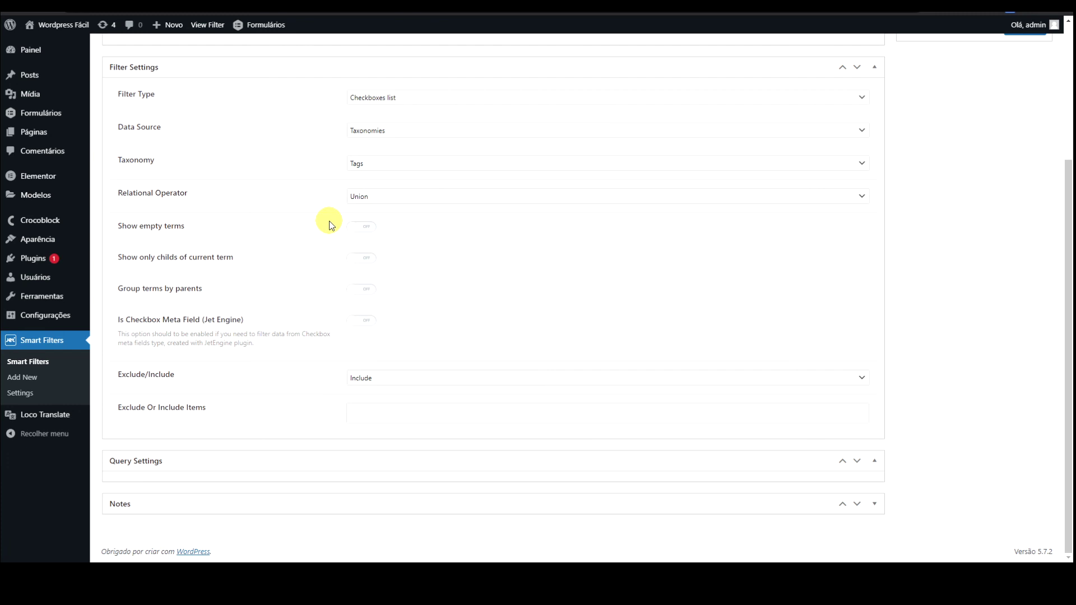